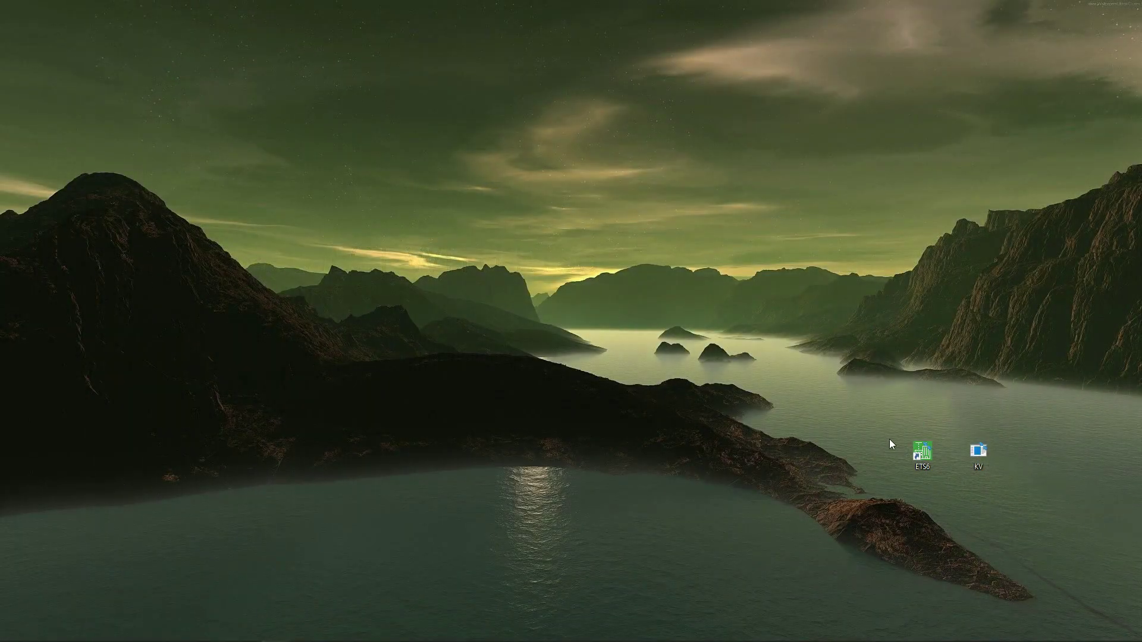
Start ETS6 Professional and wait for the Overview listing the three local projects
double_click(918, 452)
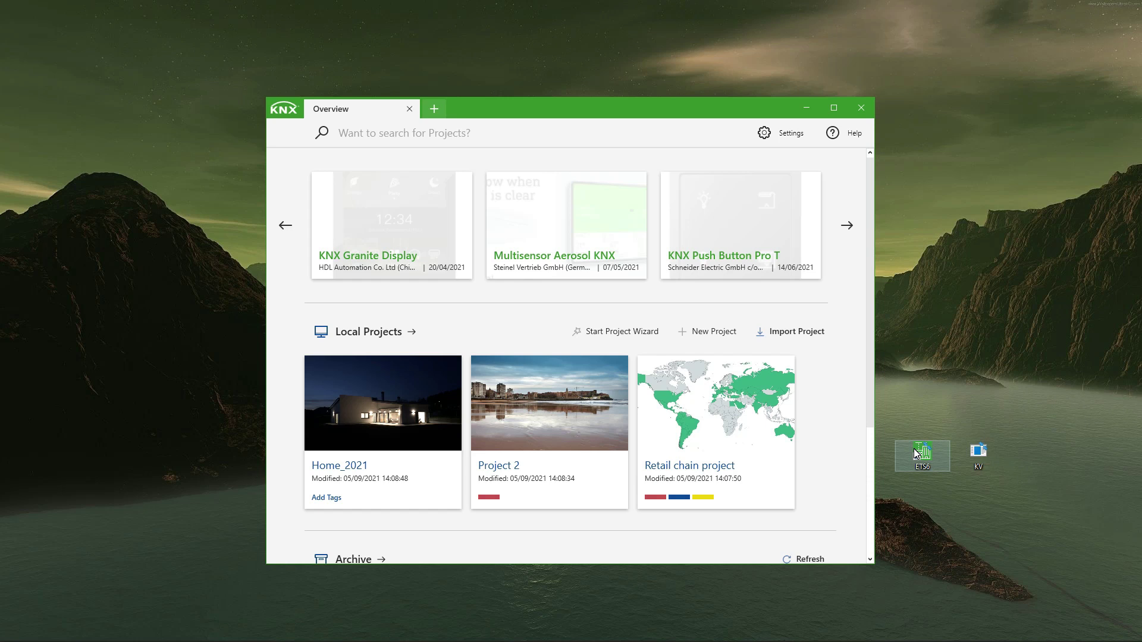
Launch KNX Virtual, accept the default IP interface settings, and switch to the Switching++ view
double_click(980, 453)
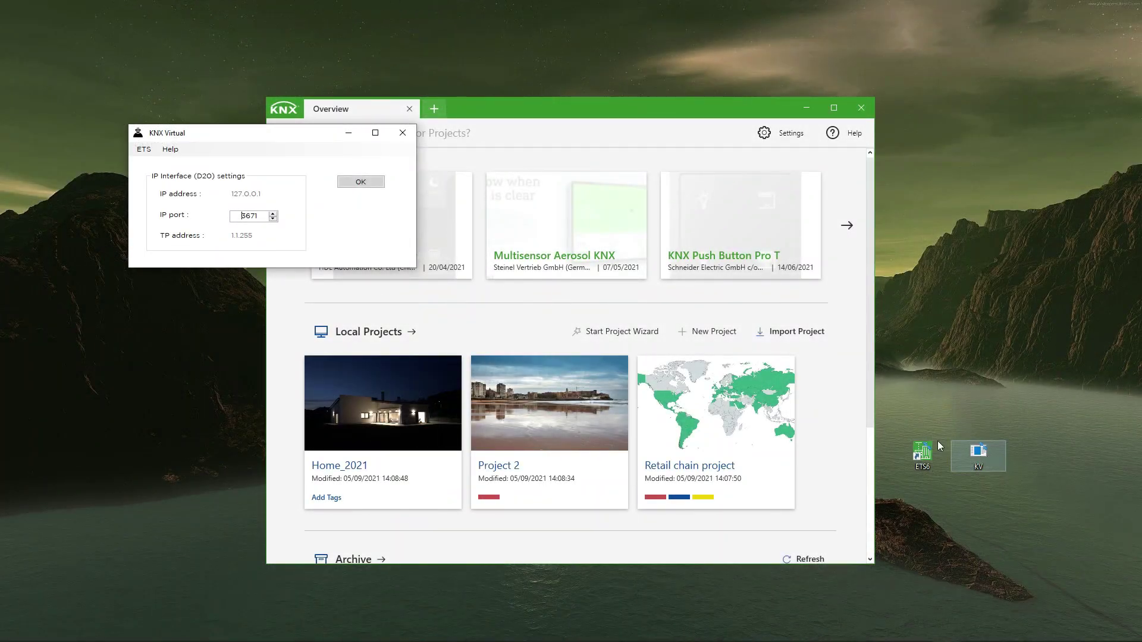
left_click(360, 181)
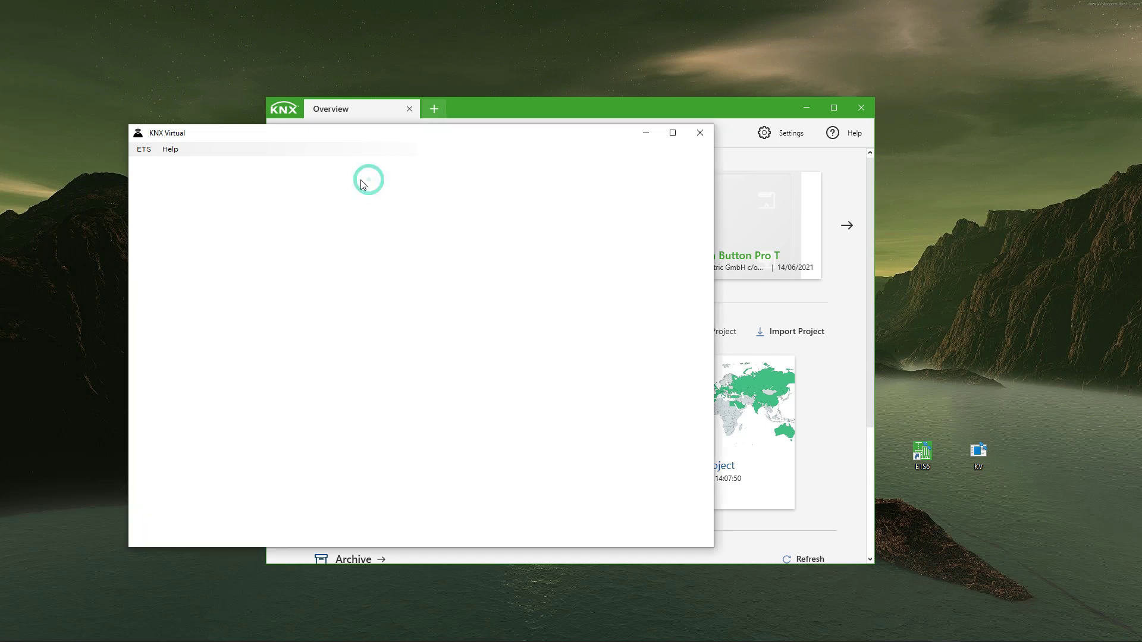
left_click(153, 154)
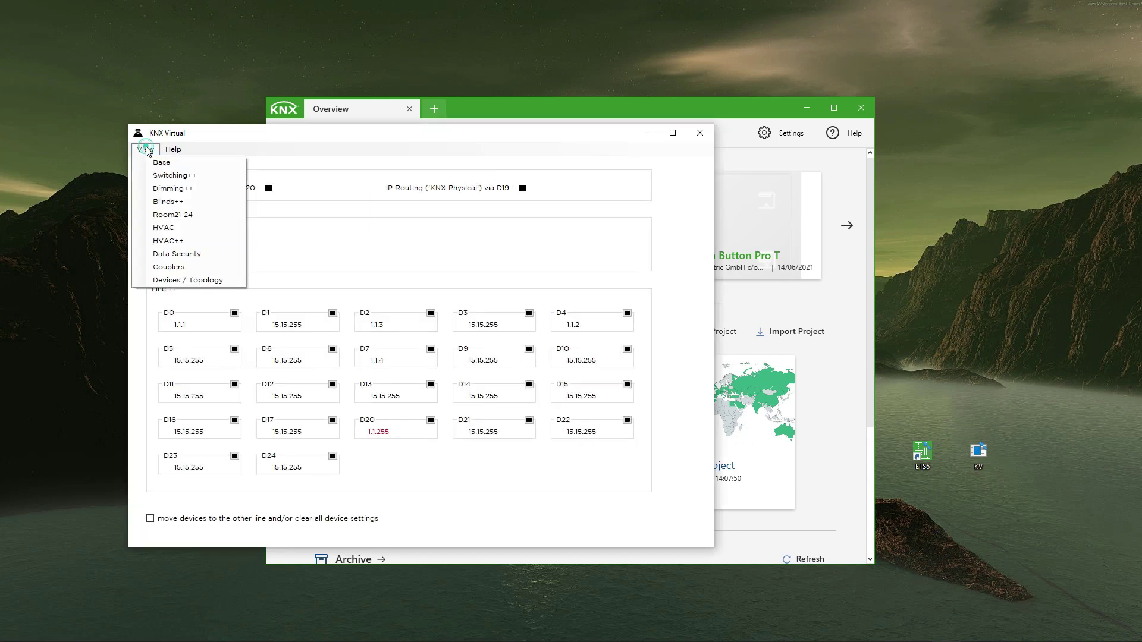
left_click(159, 176)
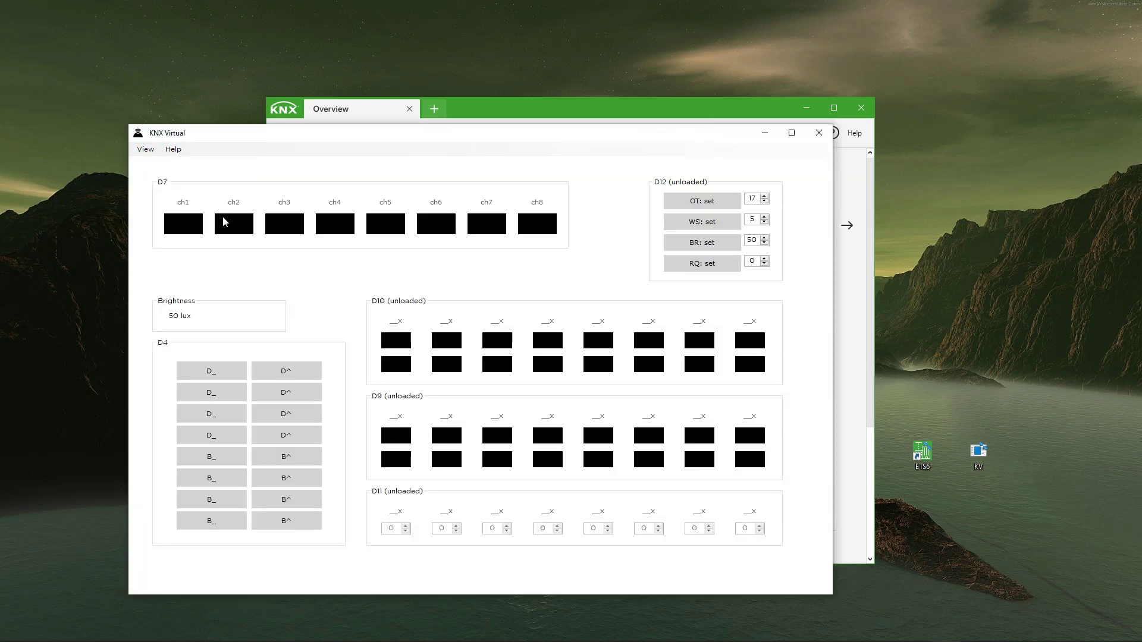
Minimize the KNX Virtual window so ETS6 is back in front
left_click(765, 133)
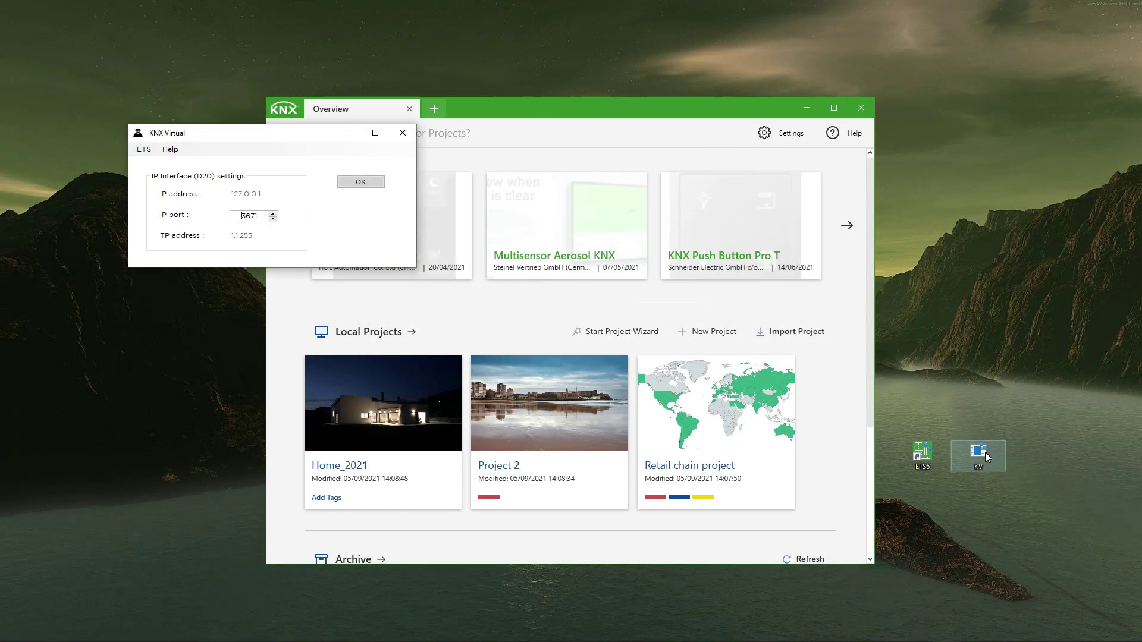
Accept KNX Virtual's IP settings, switch to the Switching++ view, then minimize the simulator
left_click(361, 182)
left_click(146, 149)
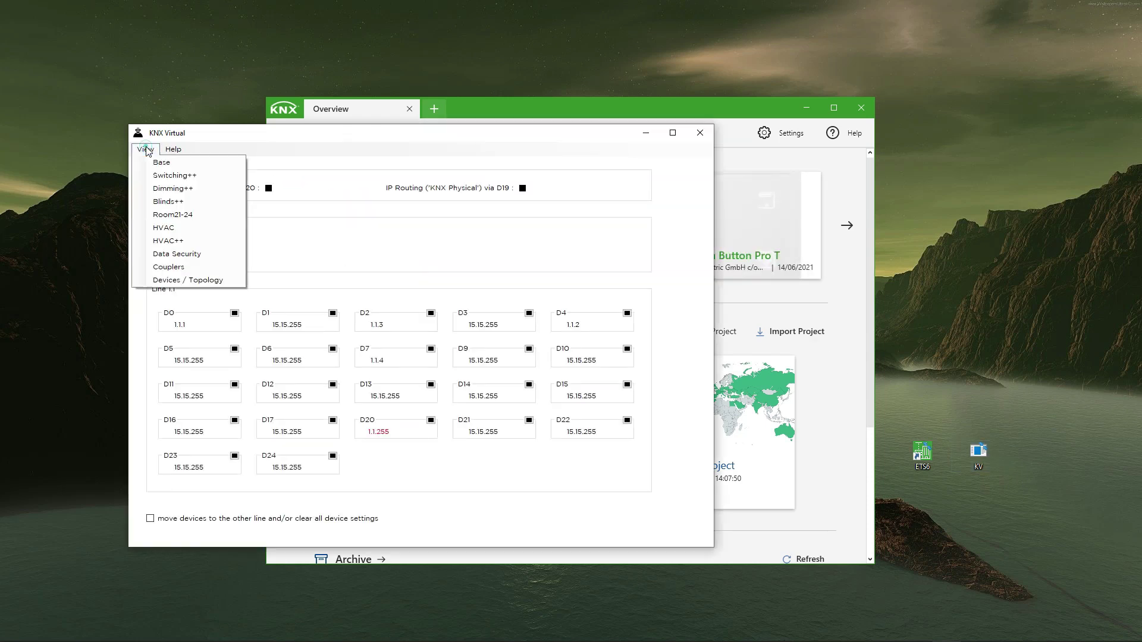
left_click(158, 176)
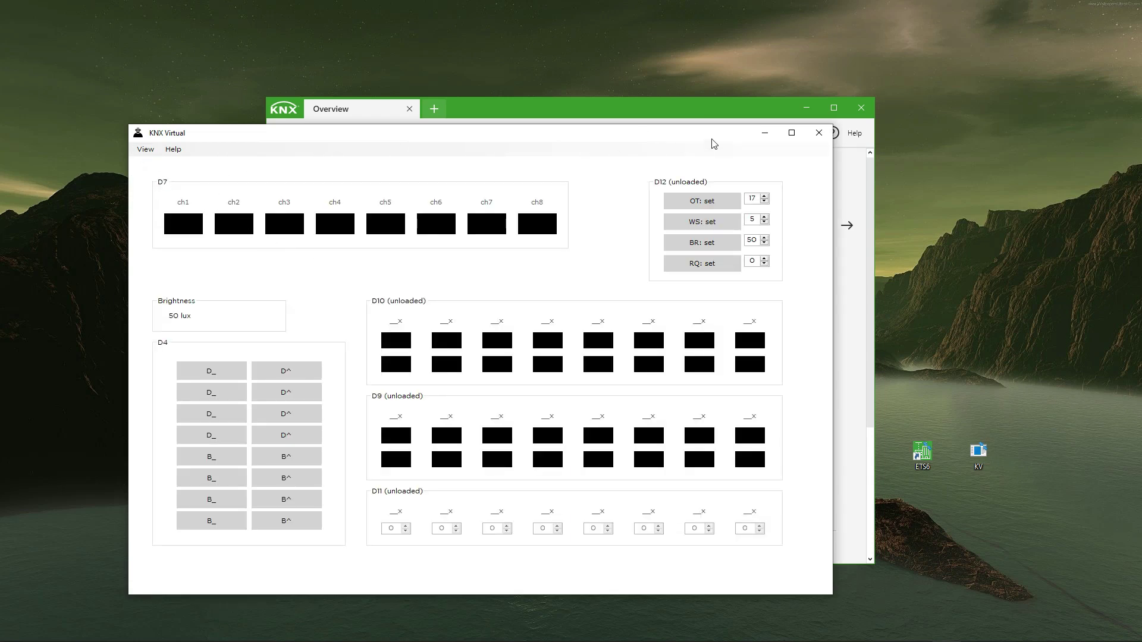
left_click(765, 133)
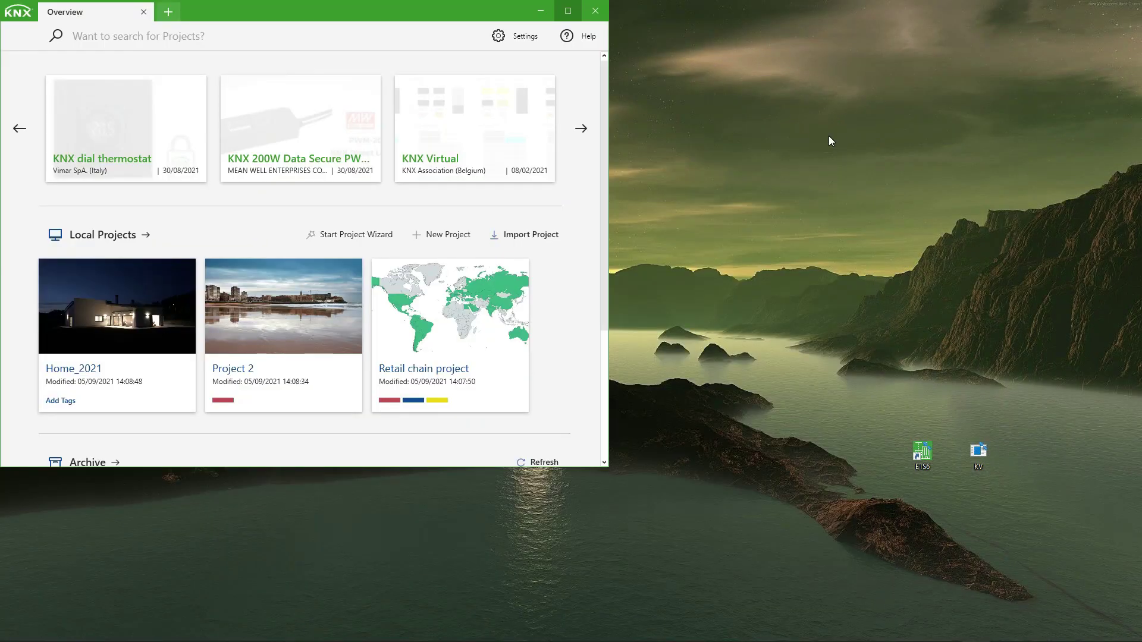
Create project 'My first project with ETS6' with Villa, IP backbone and Three Level addresses
key("super+Up")
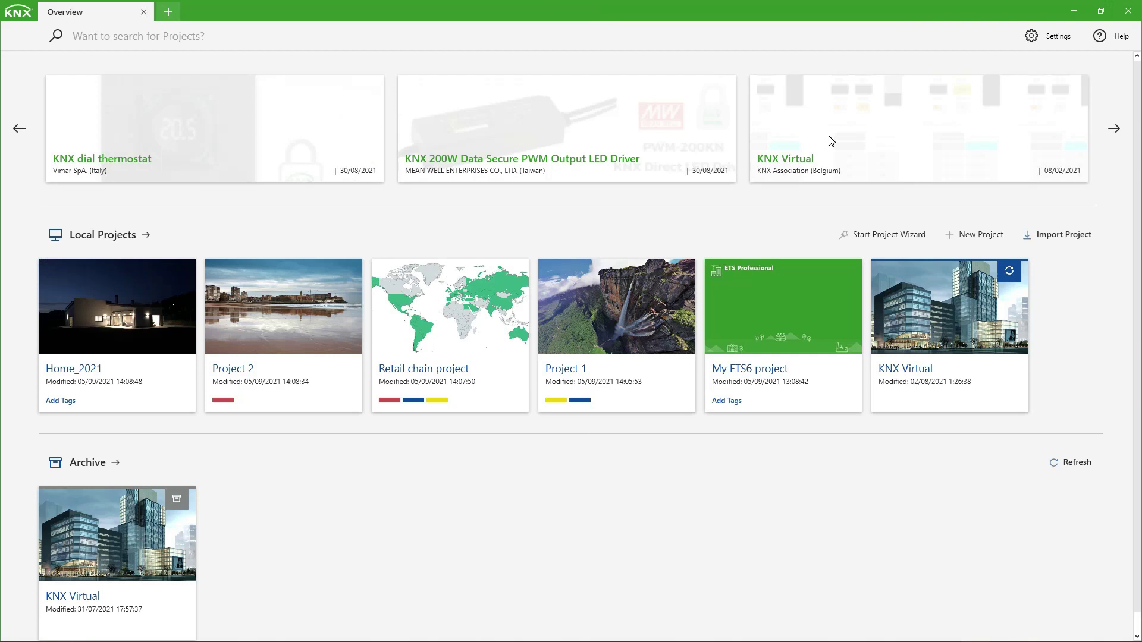
left_click(982, 235)
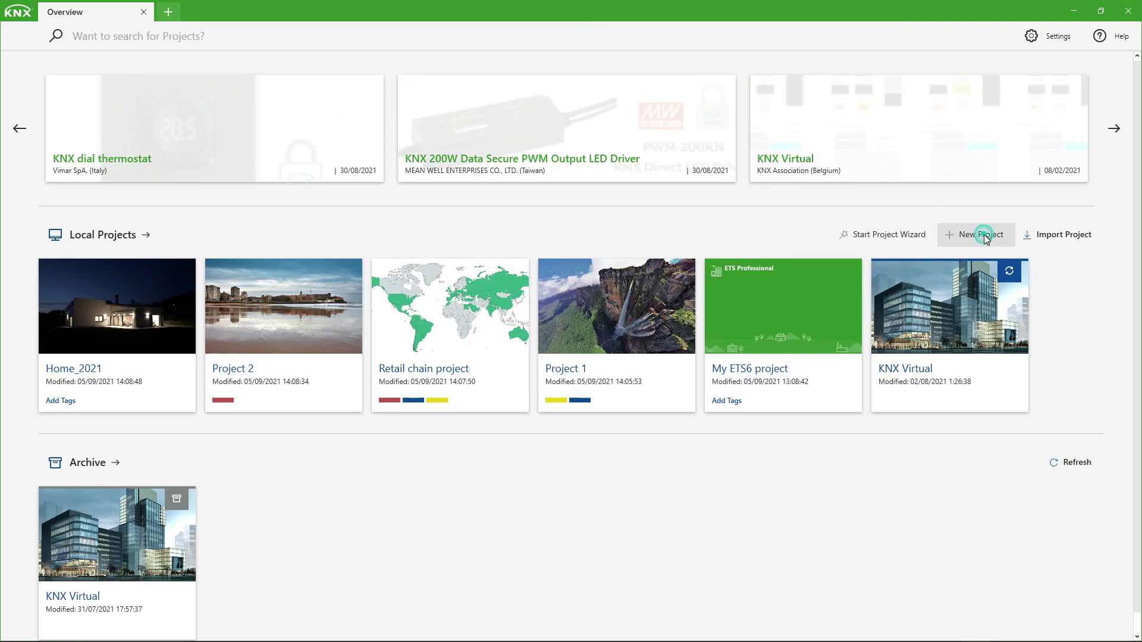
type("My first project with ETS6")
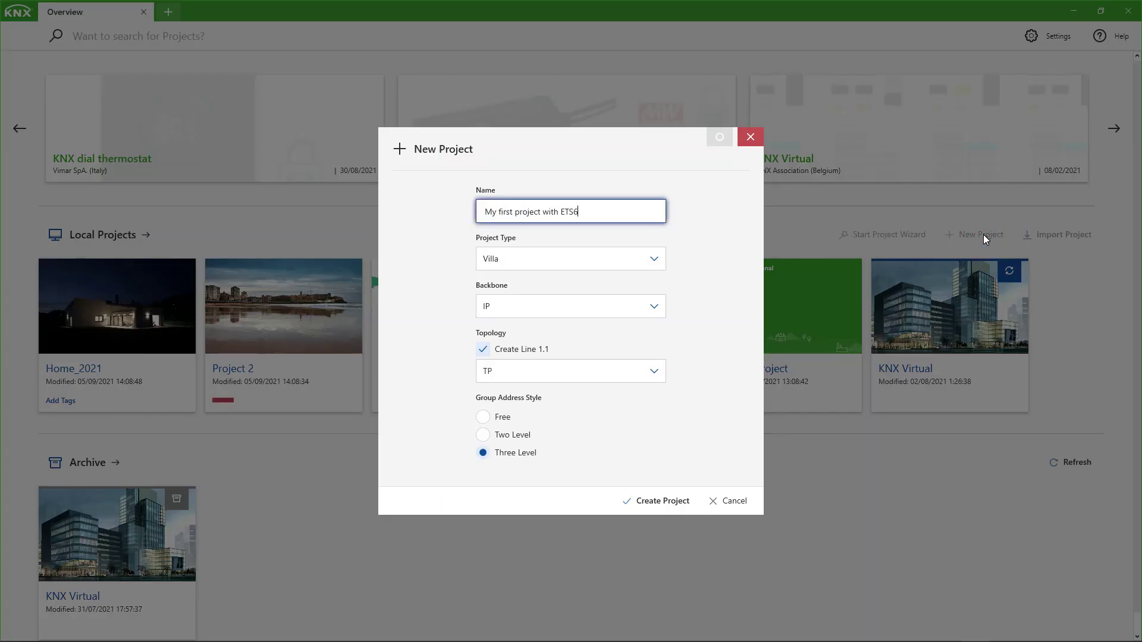
left_click(662, 502)
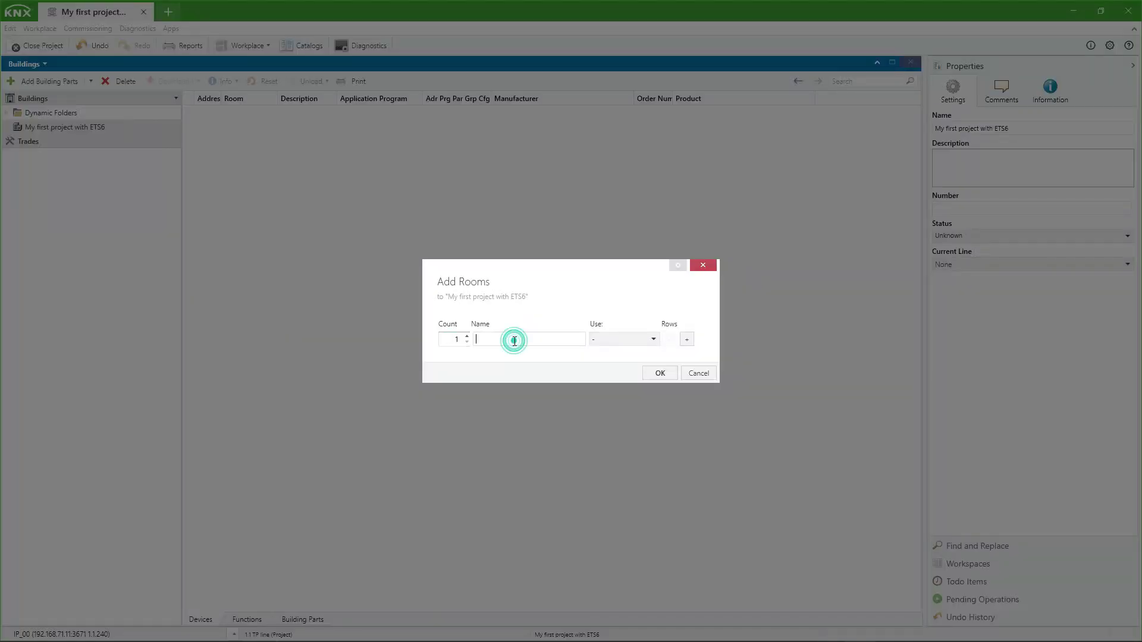
Add a room named 'KNX Room' with its use set to Office
type("KNX Room")
left_click(653, 340)
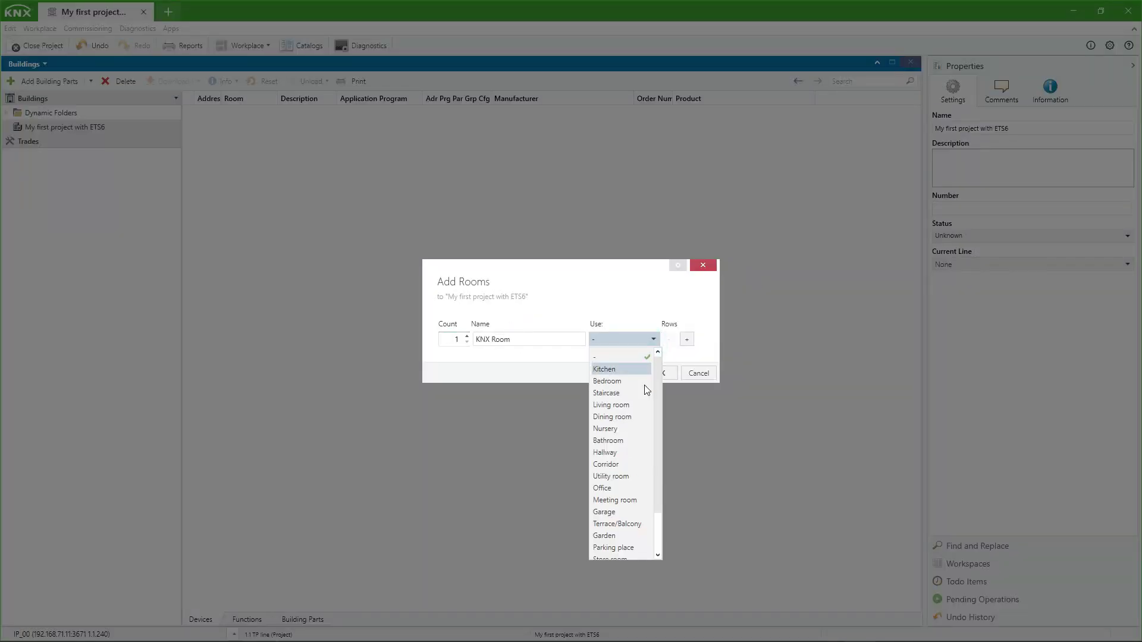
left_click(602, 483)
left_click(659, 374)
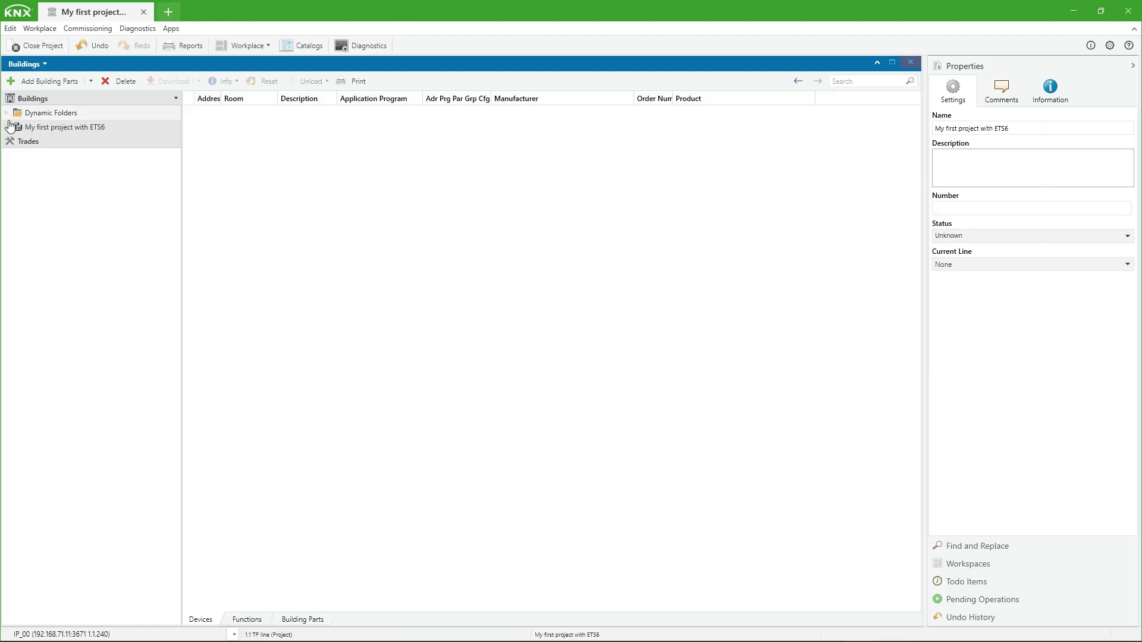
Add a cabinet named 'KNX Board' inside KNX Room
left_click(73, 83)
left_click(91, 97)
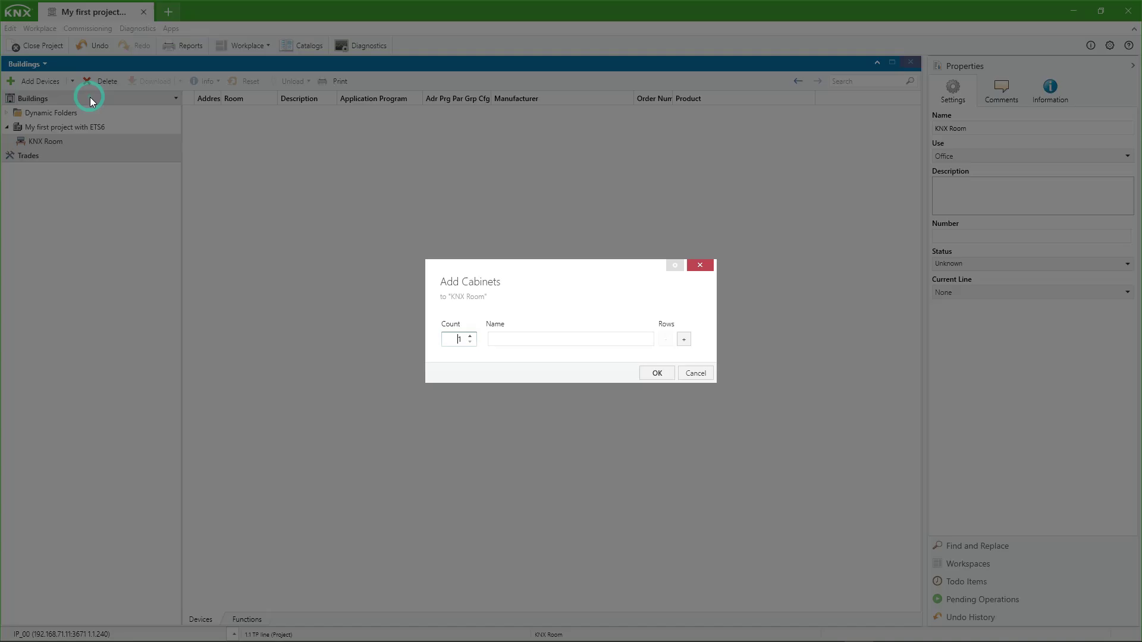
left_click(527, 338)
type("KNX Board")
left_click(657, 372)
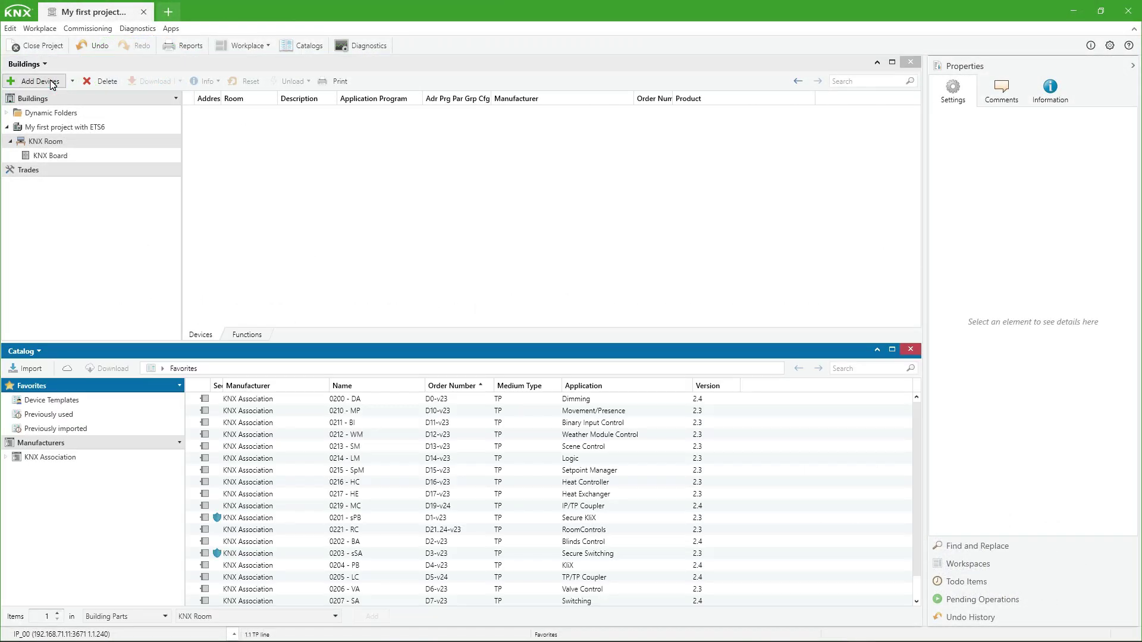
Add the 0204 - PB KliX to KNX Room and the 0200 - DA actuator to KNX Board
left_click(296, 565)
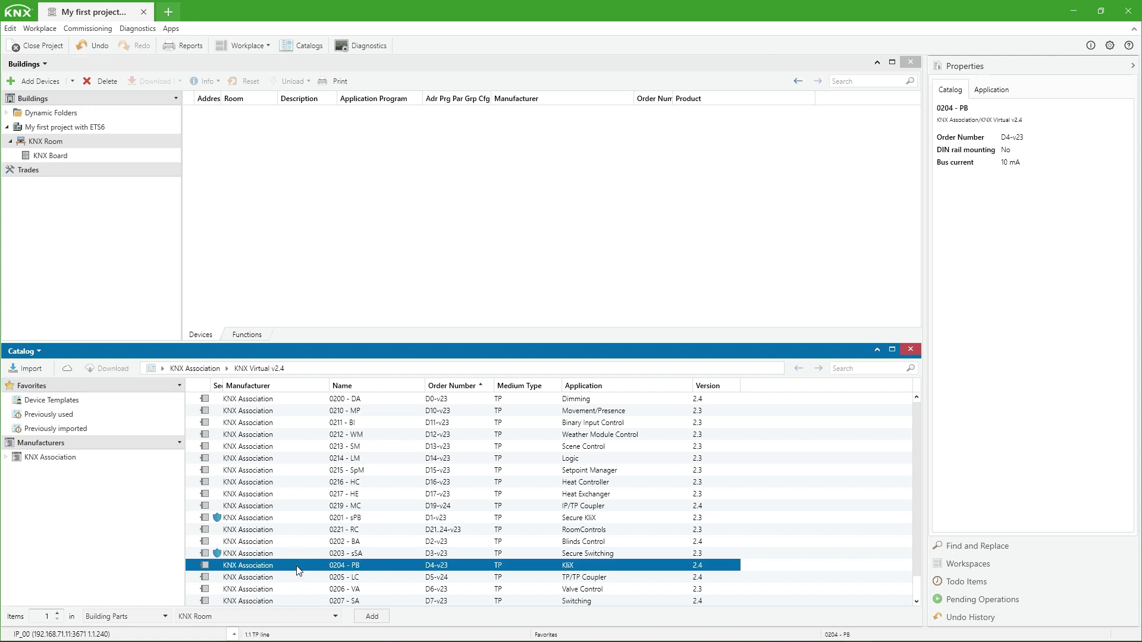
left_click(385, 619)
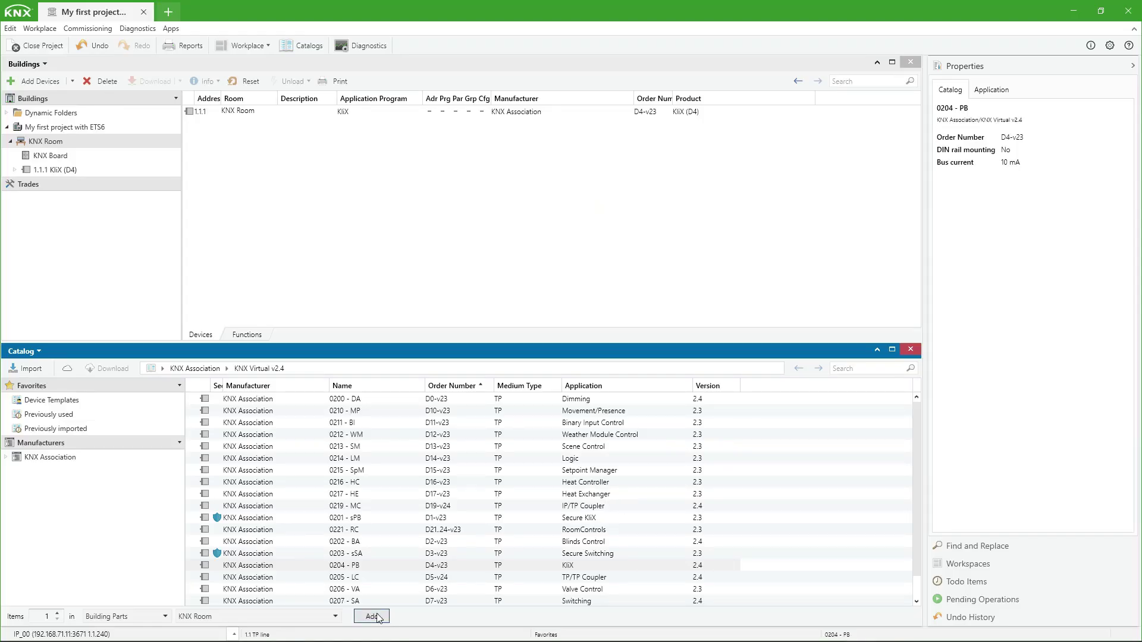
left_click(48, 156)
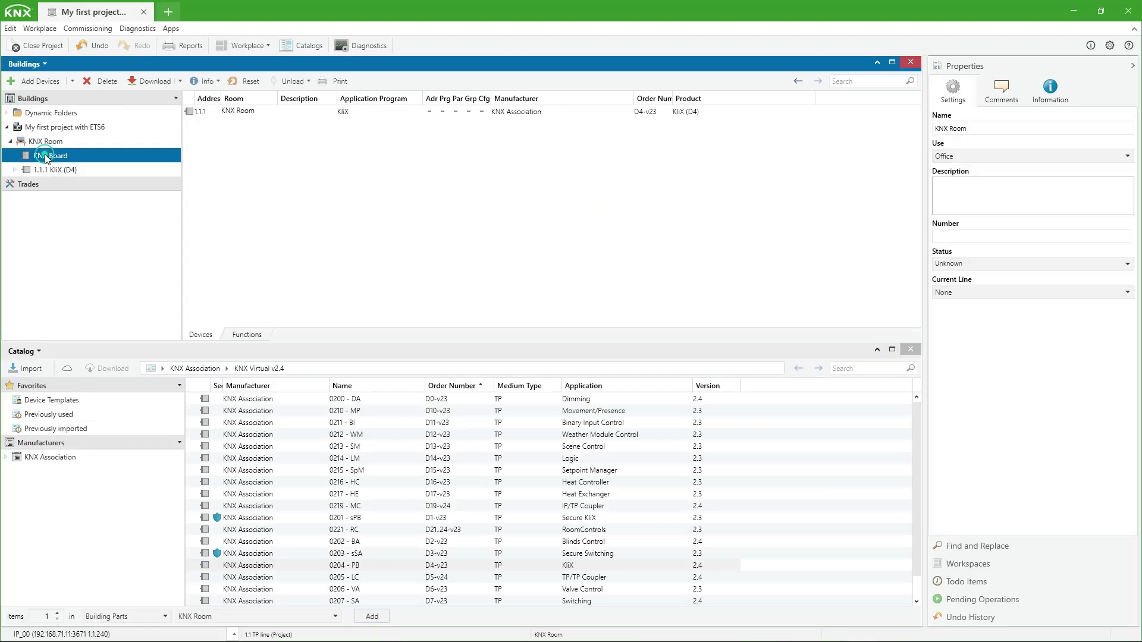
left_click(286, 399)
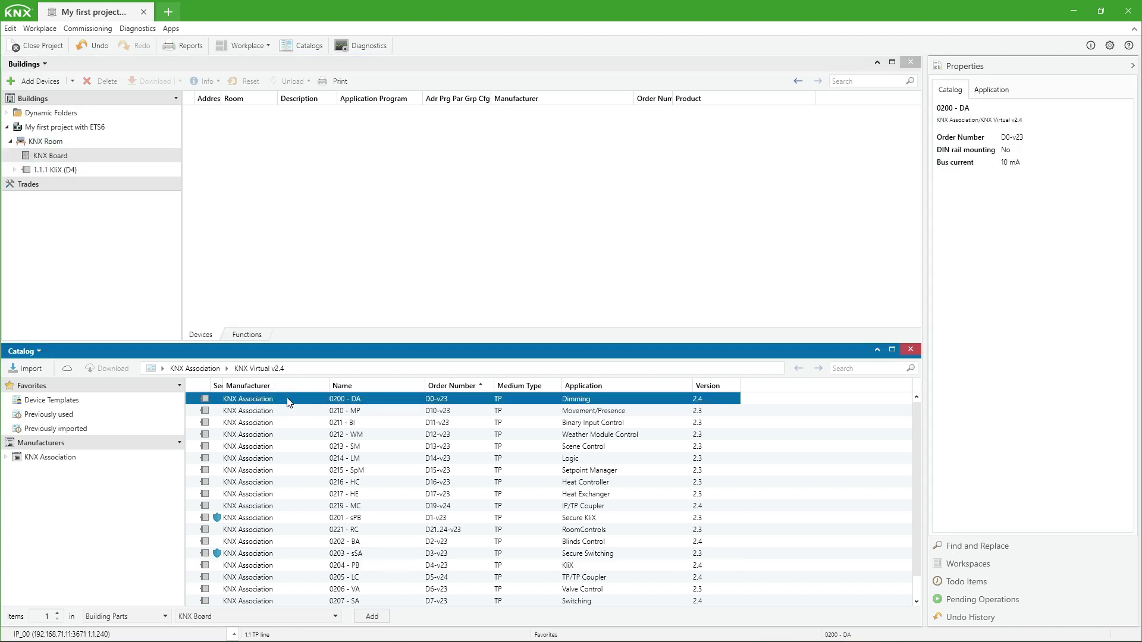
left_click(381, 618)
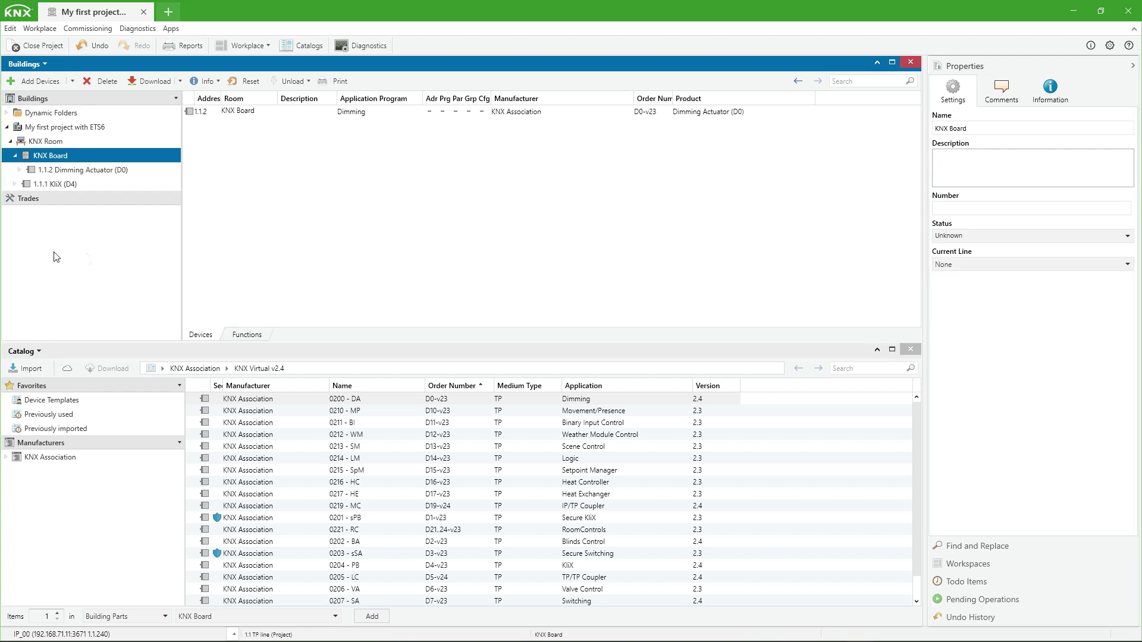
left_click(910, 349)
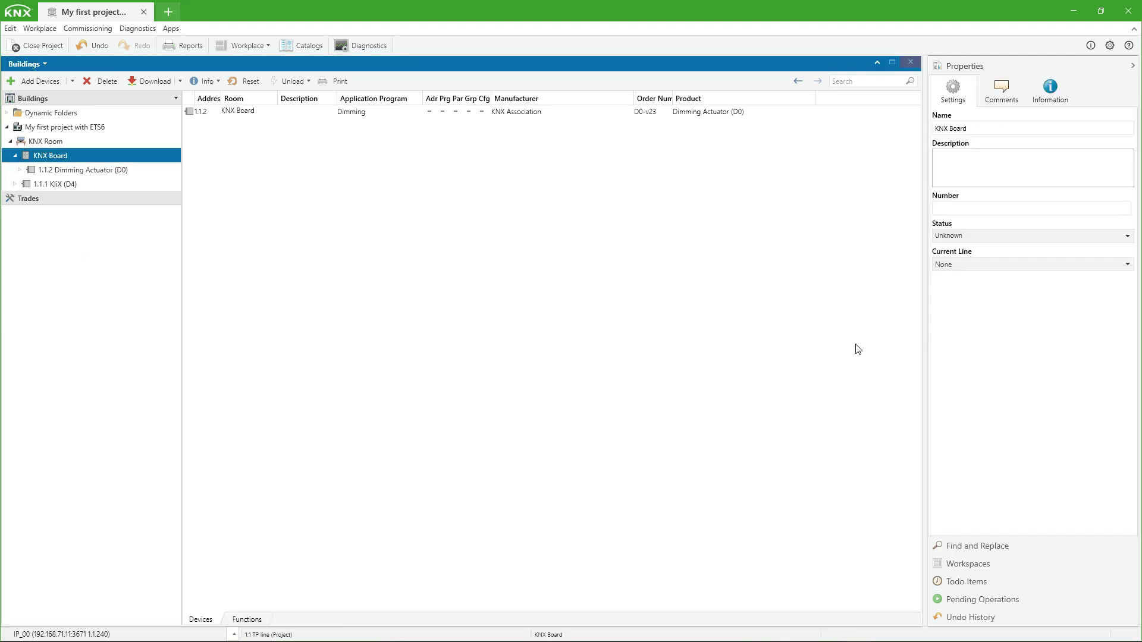
Set the KliX push button's CH-1 function to dimming with 1bit feedback
left_click(56, 184)
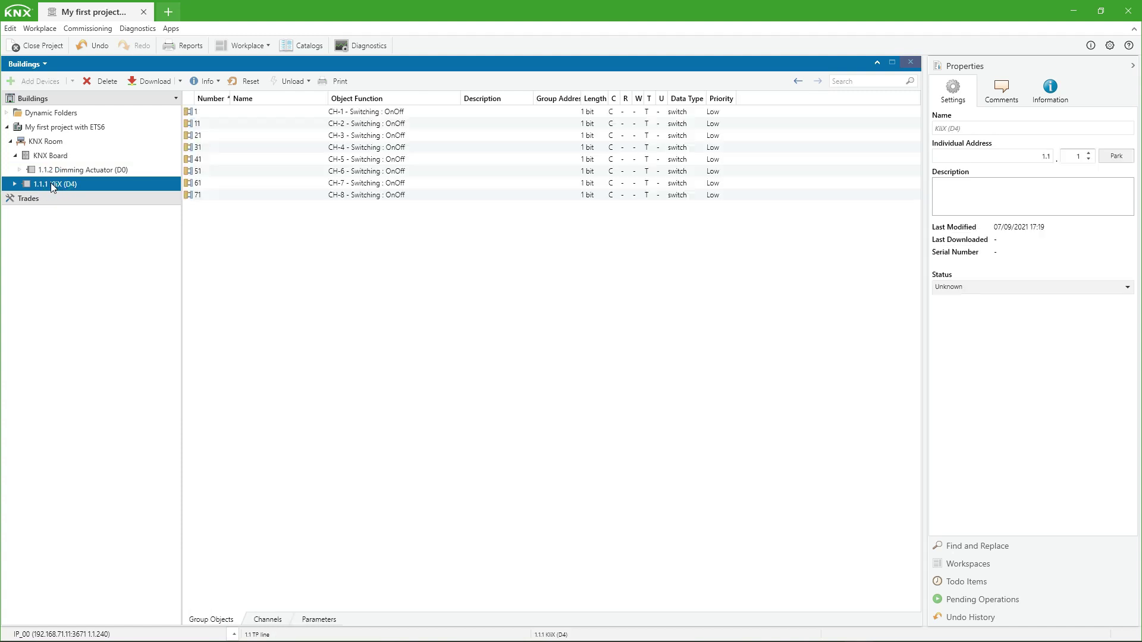
left_click(317, 620)
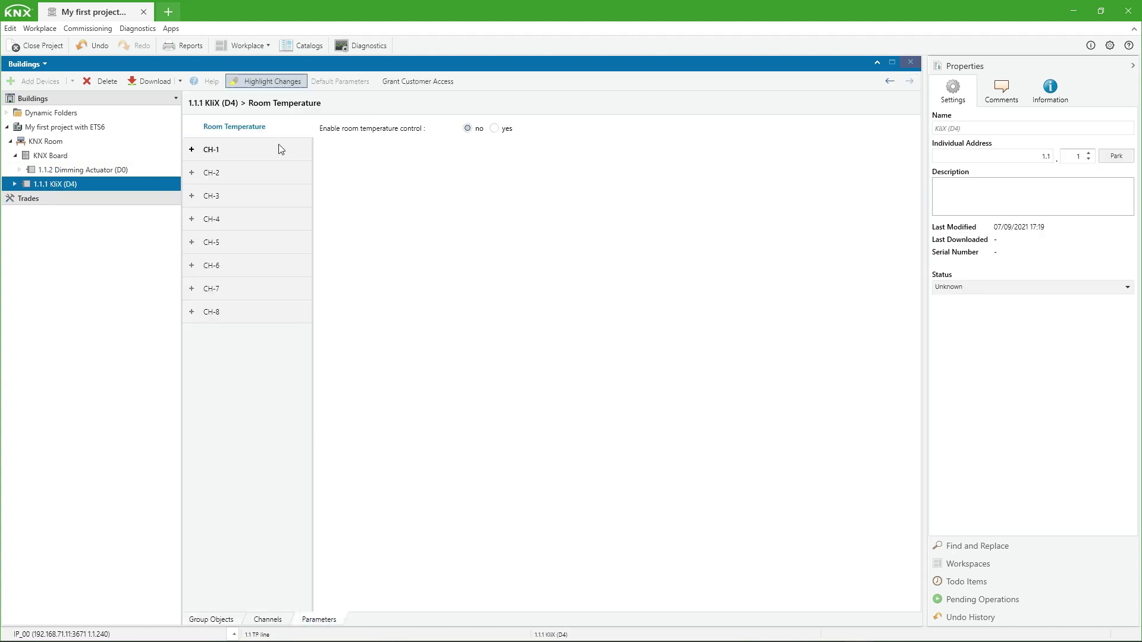
left_click(214, 150)
left_click(555, 128)
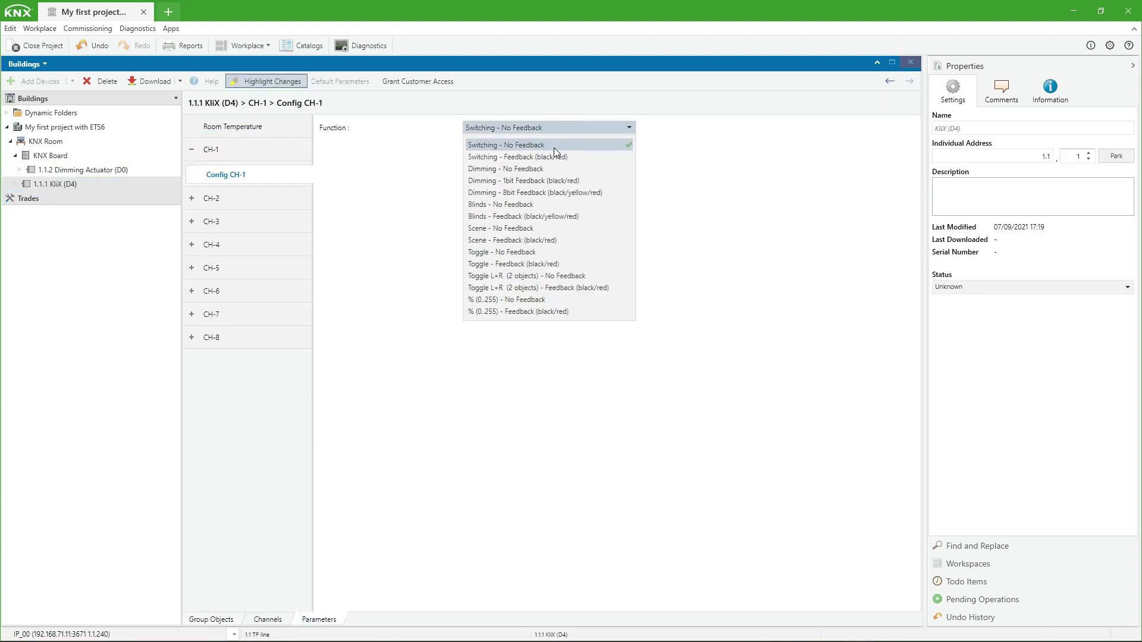
left_click(547, 179)
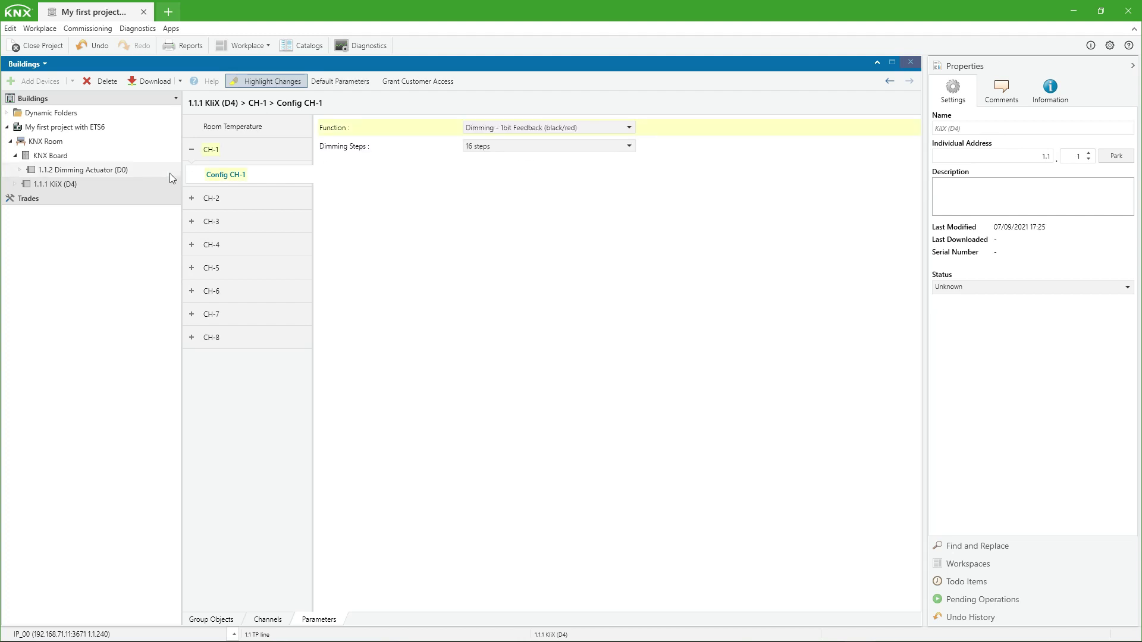
Set the Dimming Actuator's CH-1 to 16 dimming steps and open its feedback options
left_click(79, 169)
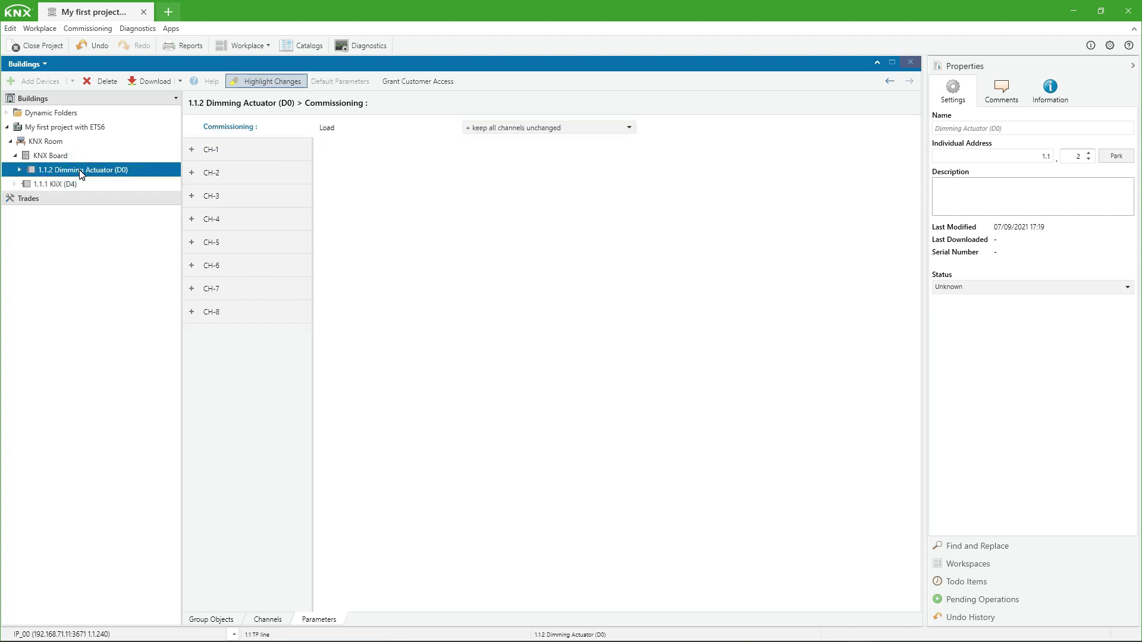
left_click(211, 151)
left_click(484, 151)
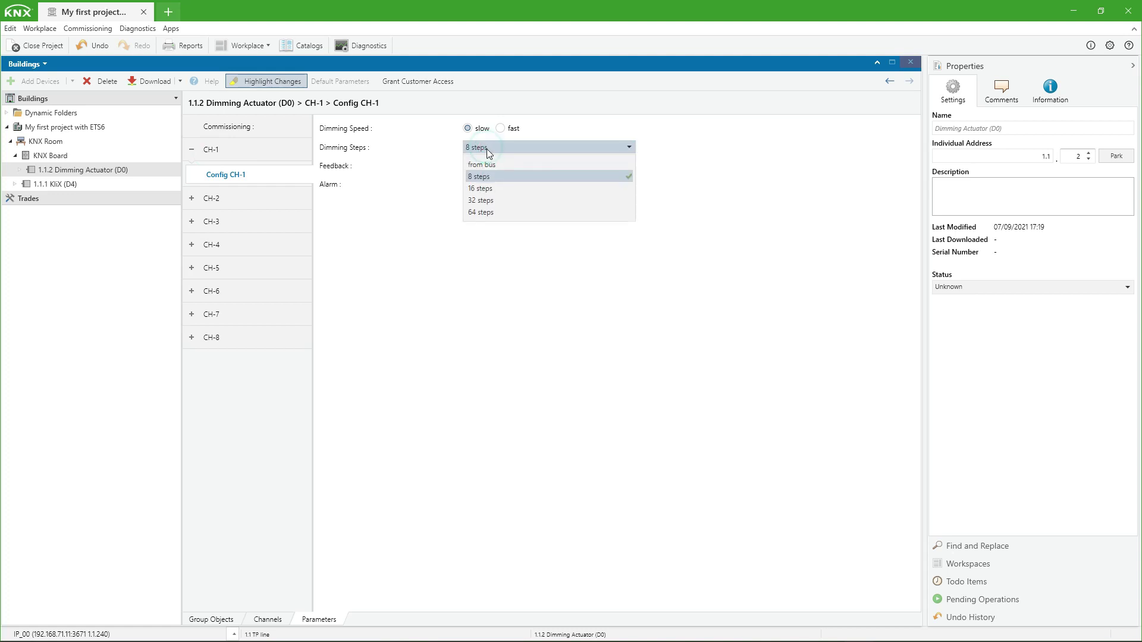
left_click(485, 188)
left_click(532, 167)
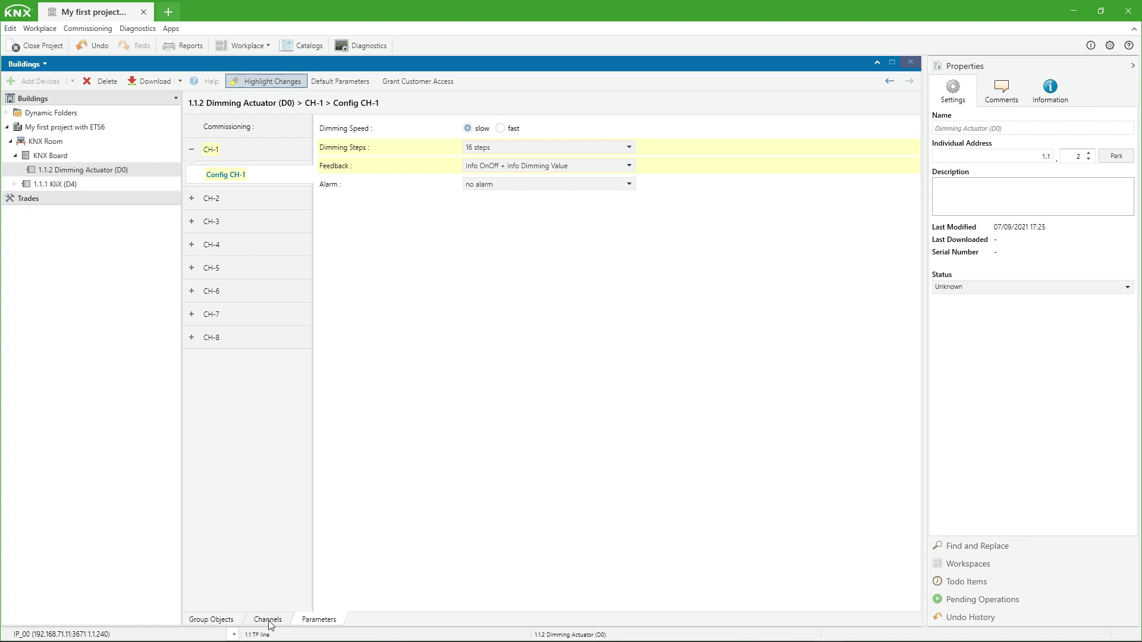
Add a dimmable light function named 'Light 1' to KNX Room
left_click(268, 619)
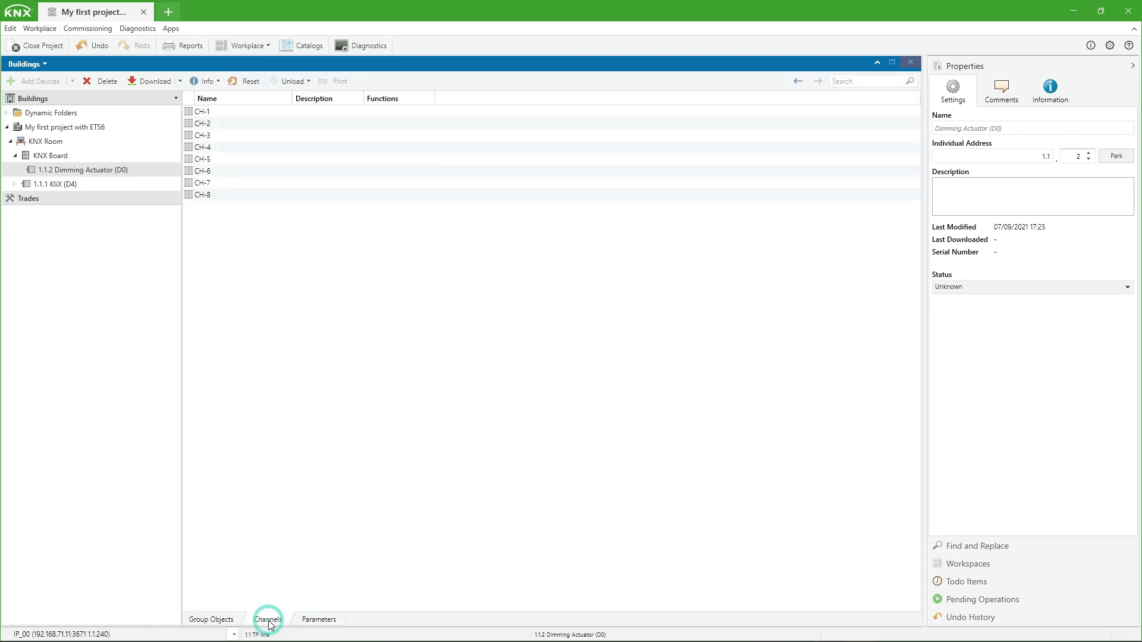
left_click(46, 186)
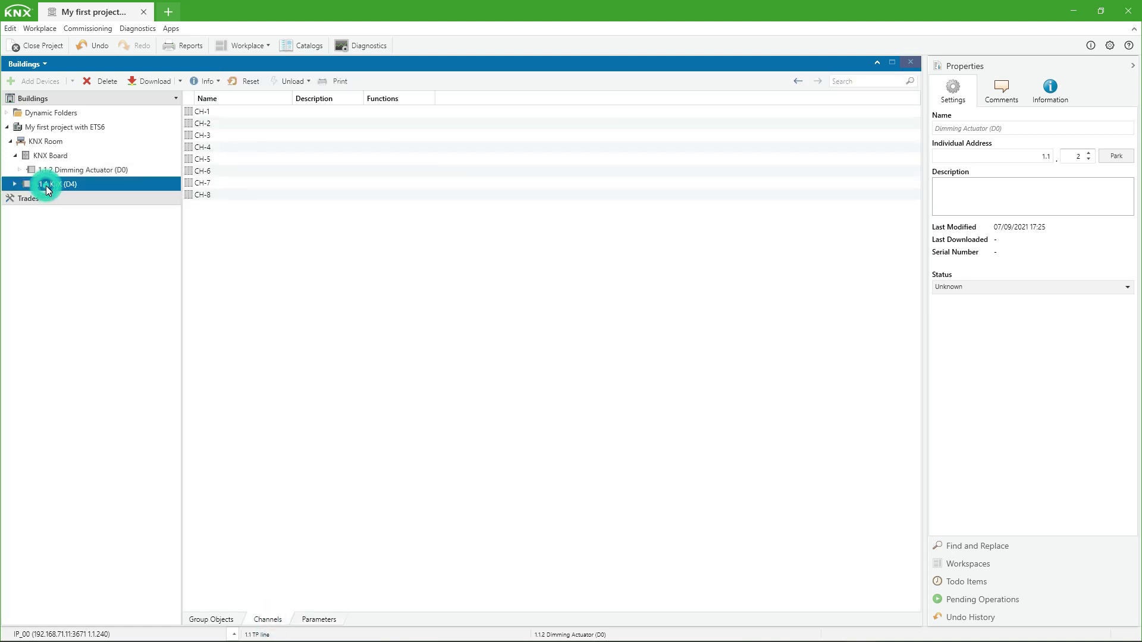
left_click(42, 141)
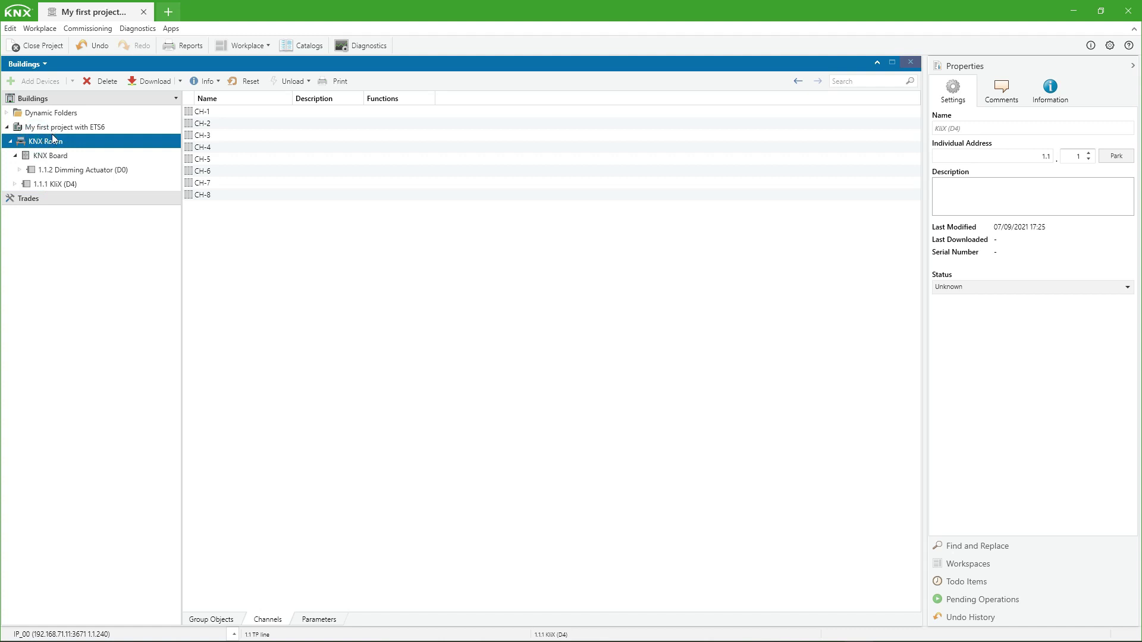
left_click(72, 81)
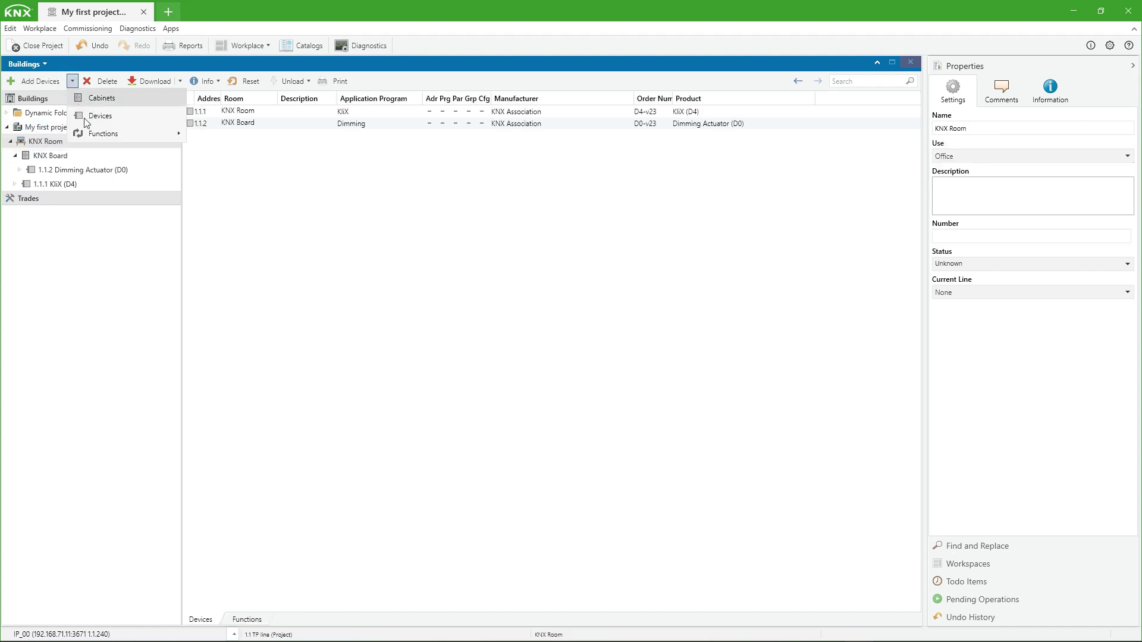
mouse_move(116, 132)
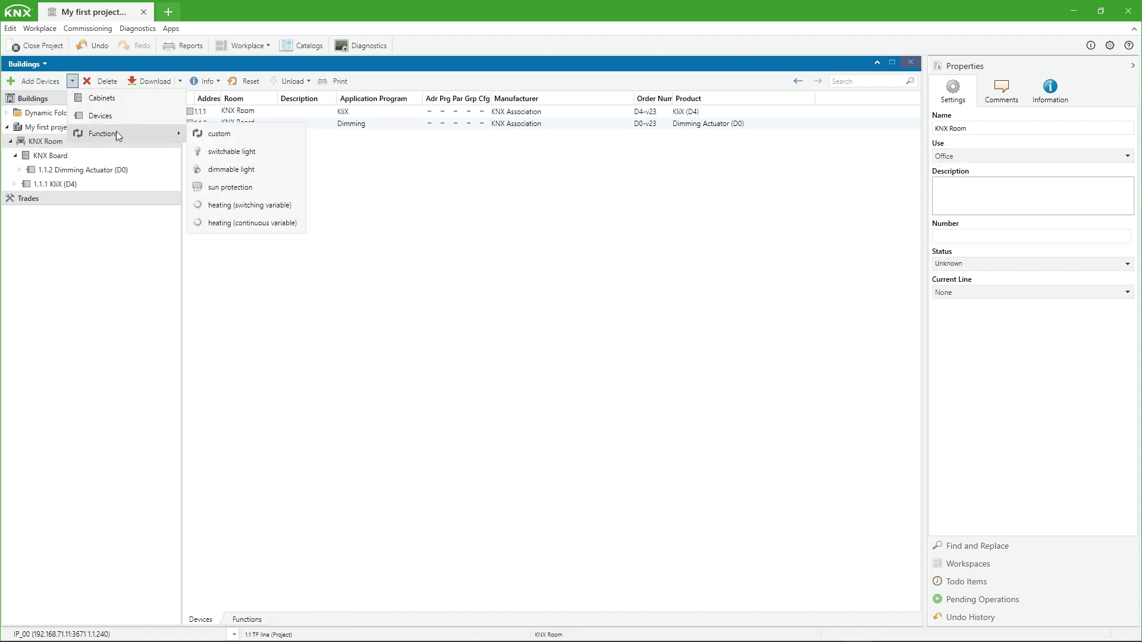
left_click(266, 169)
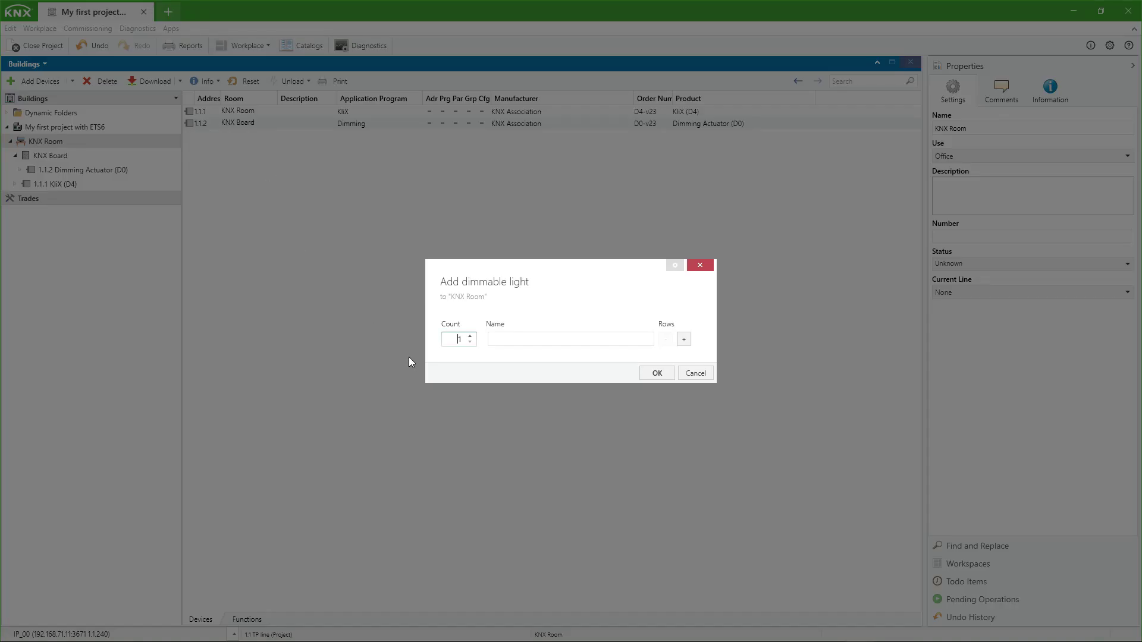
left_click(532, 341)
left_click(651, 374)
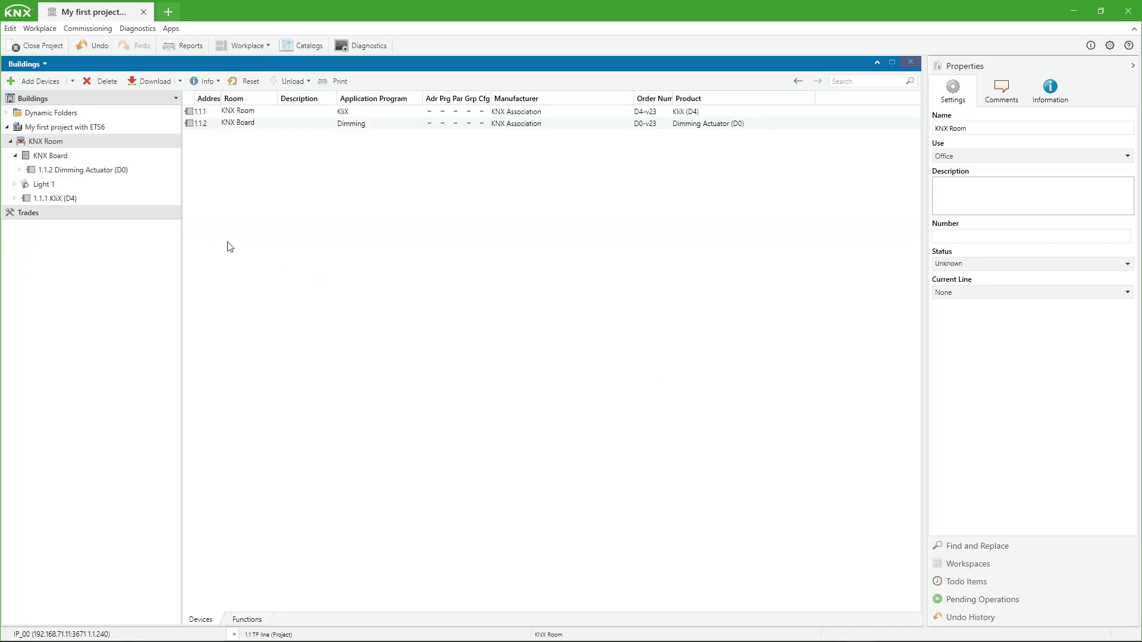
left_click(15, 199)
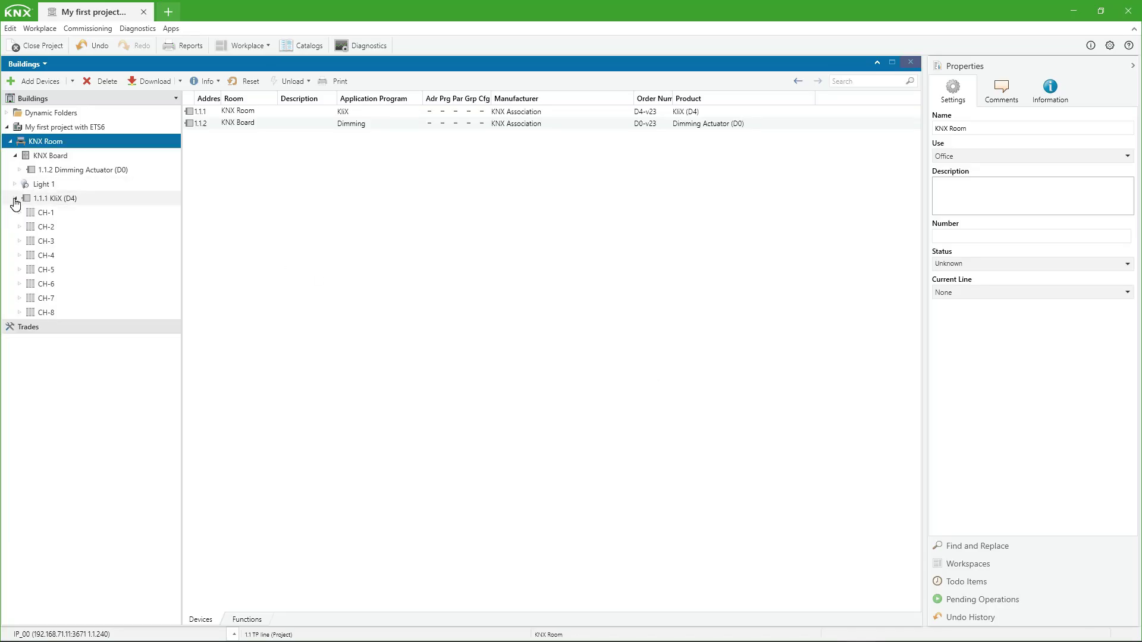
Link Light 1 to KliX CH-1 with Feedback OnOff as Status, and to Dimming Actuator CH-1
left_click(19, 170)
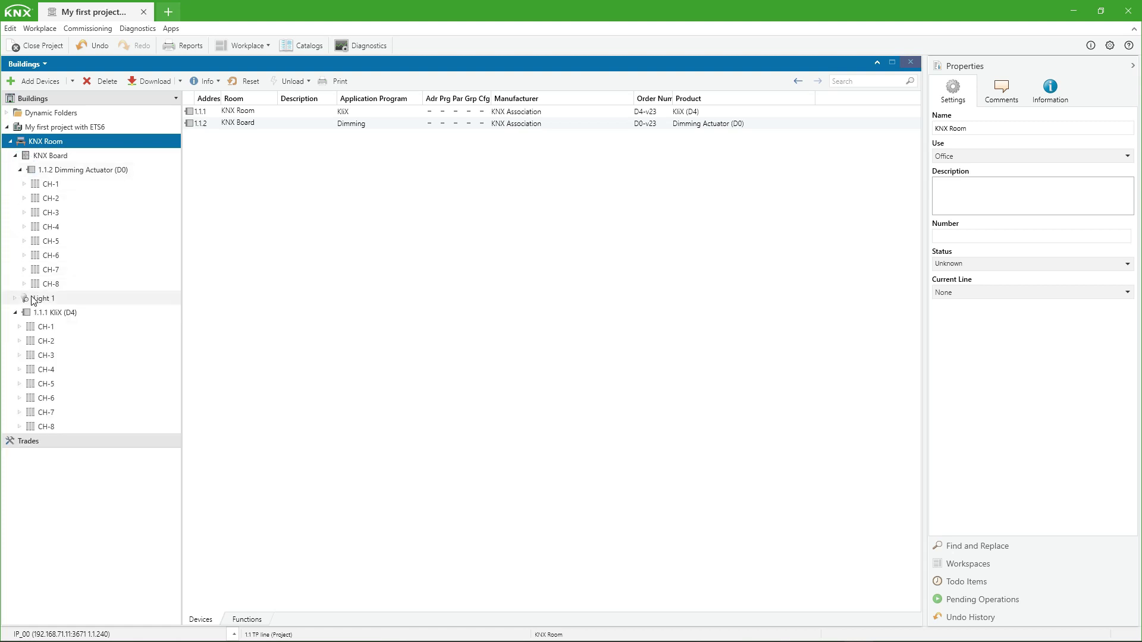
left_click_drag(45, 298, 49, 332)
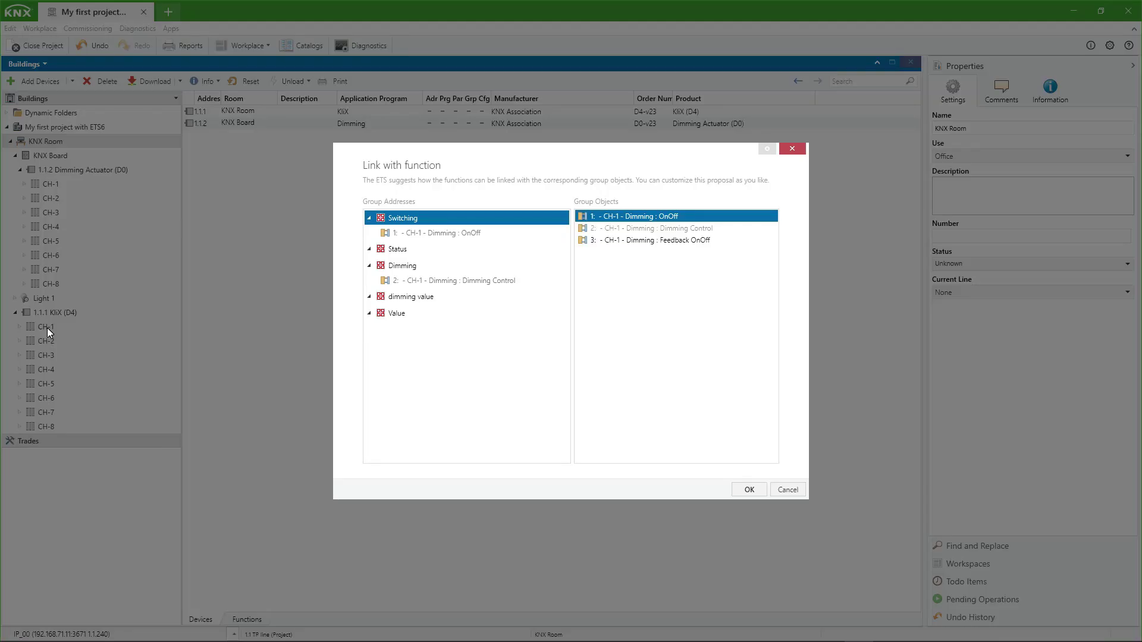
left_click(397, 249)
left_click(632, 241)
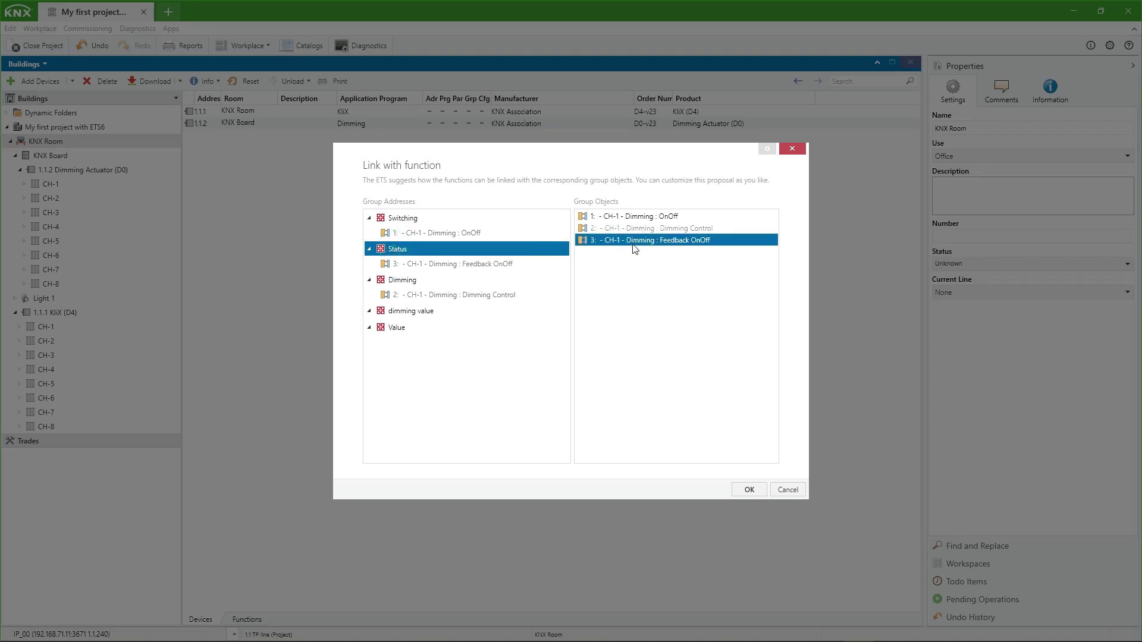
left_click(748, 489)
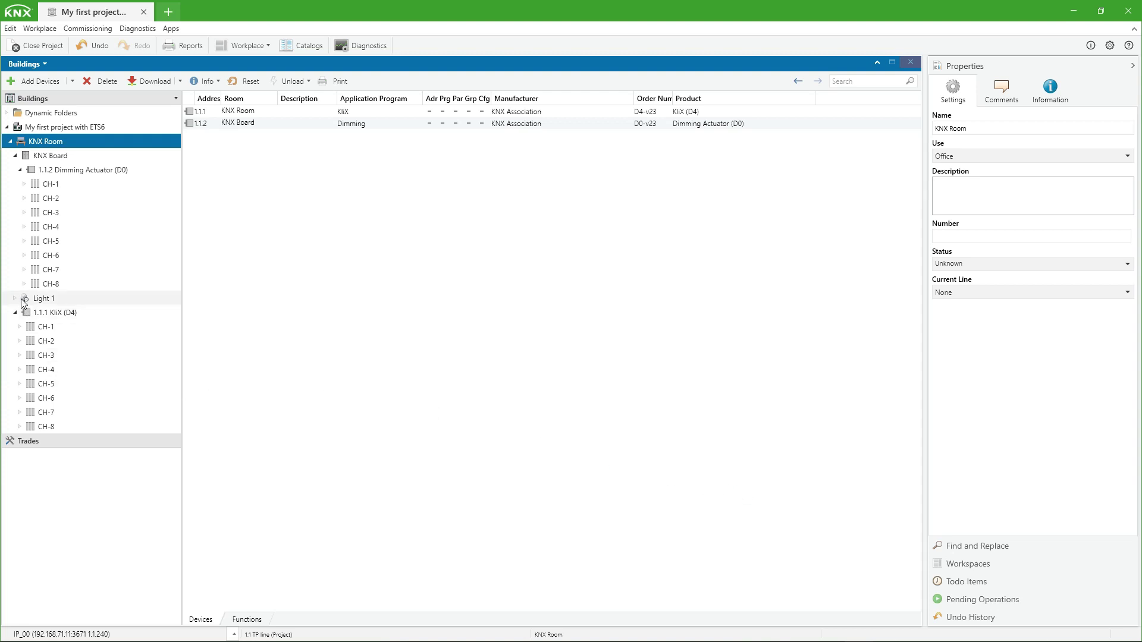
left_click_drag(24, 302, 50, 184)
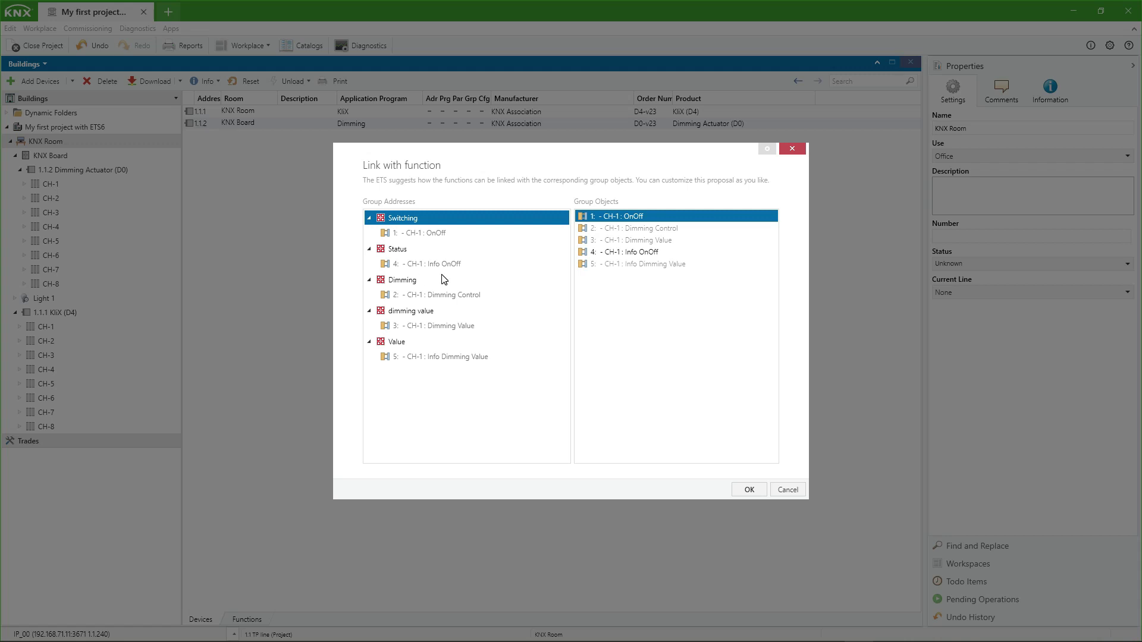
left_click(748, 490)
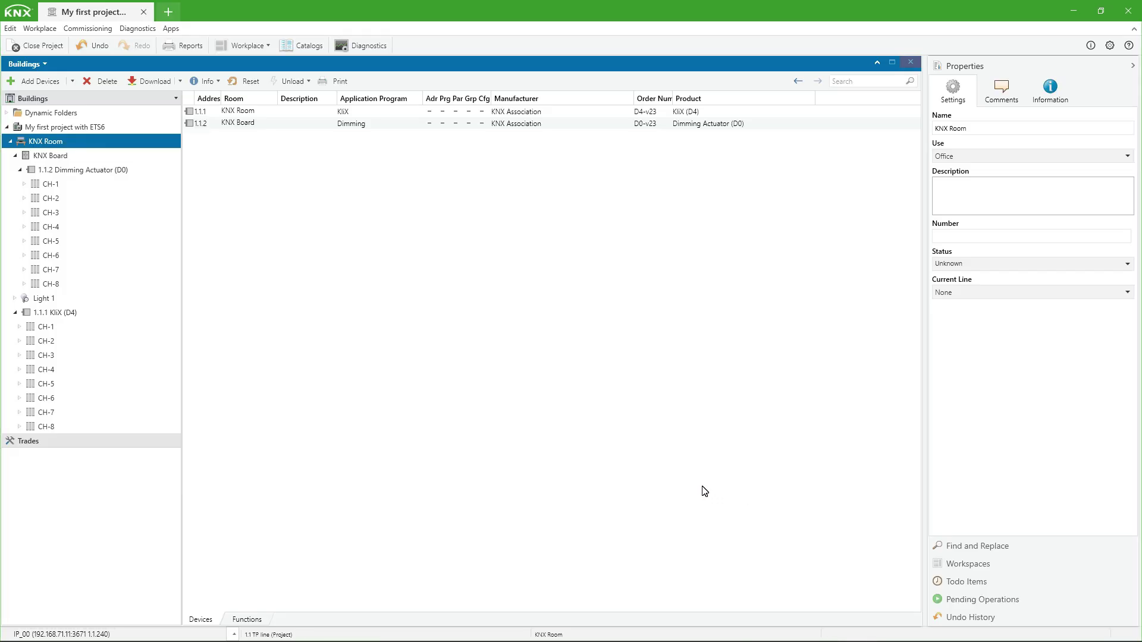
Show only the CH-1 group objects of both the Dimming Actuator and the KliX push button
left_click(19, 171)
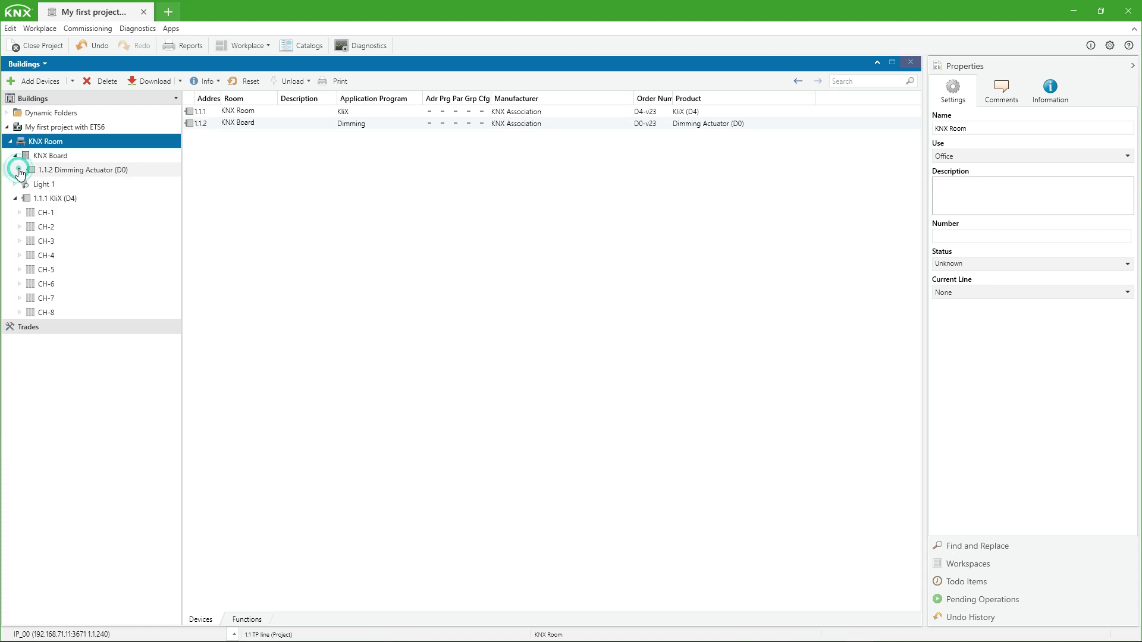
left_click(15, 199)
left_click(65, 171)
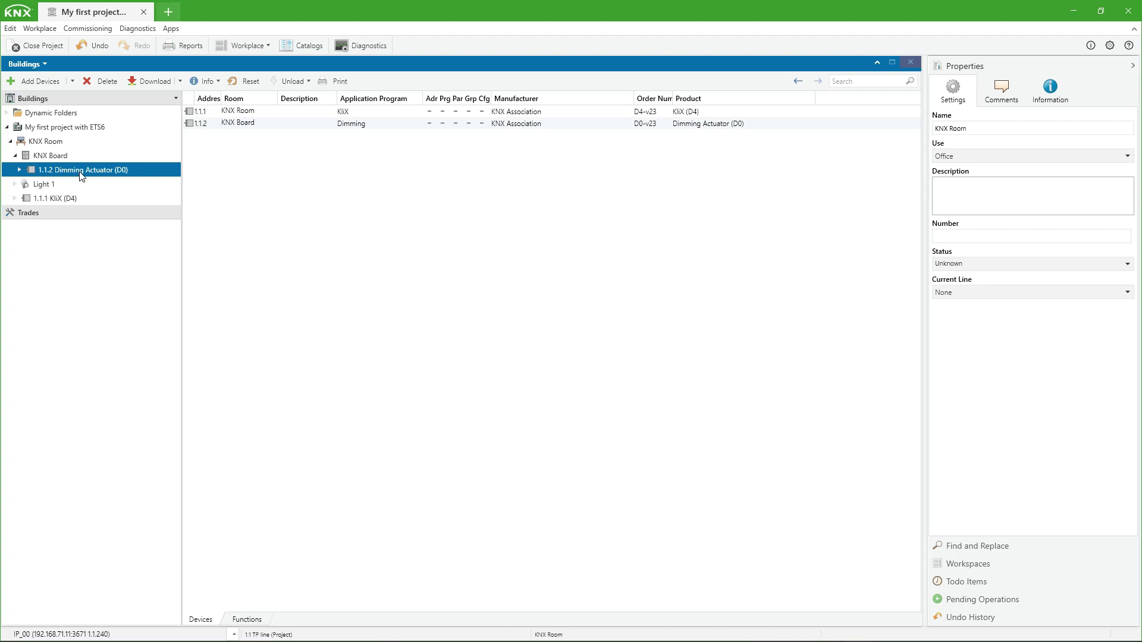
left_click(54, 200)
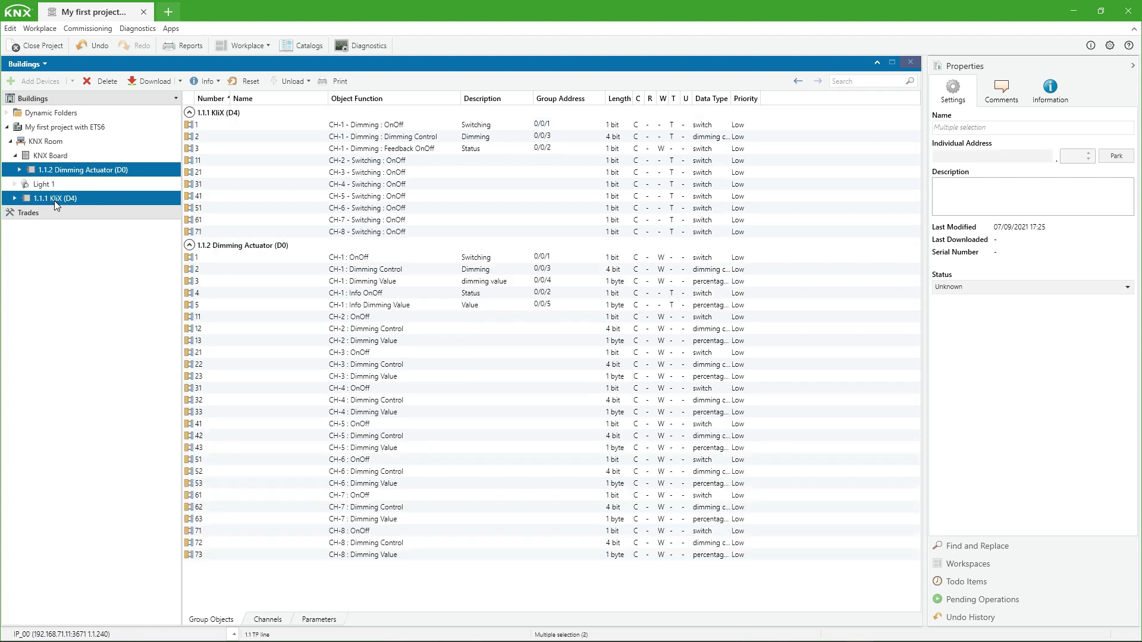
left_click(845, 82)
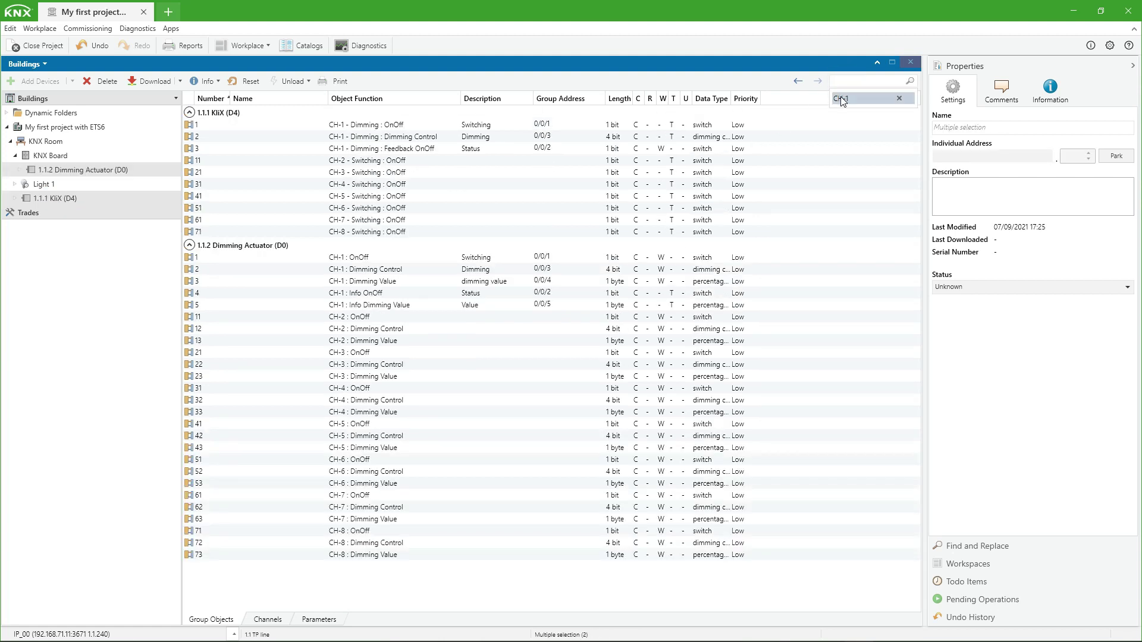
left_click(840, 97)
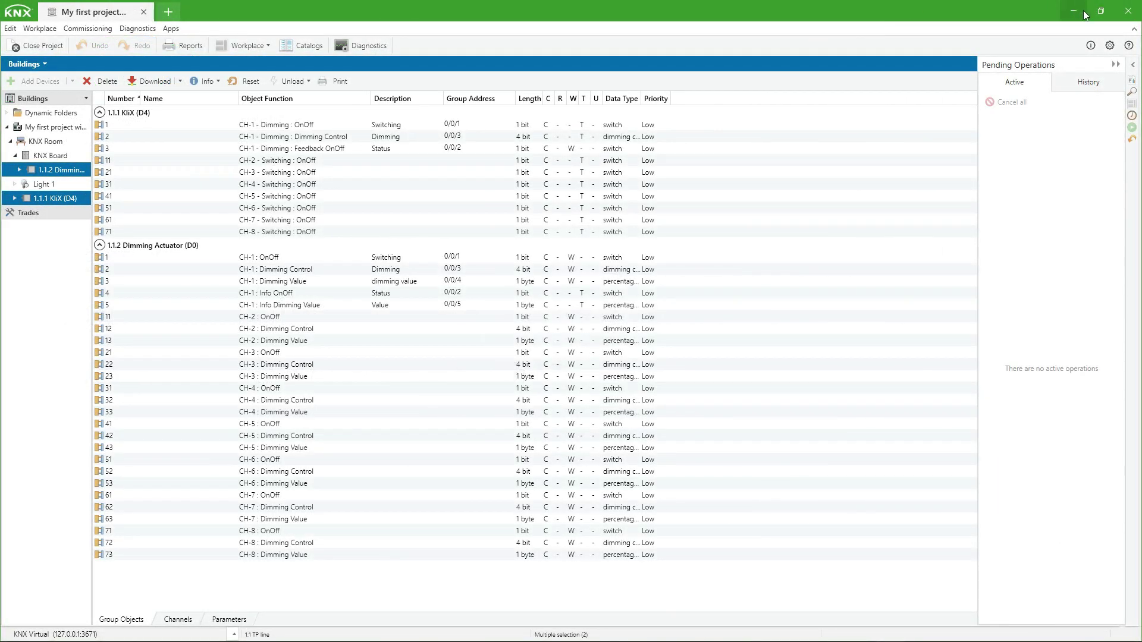
Launch KNX Virtual from the desktop and accept its default IP interface settings
left_click(1101, 10)
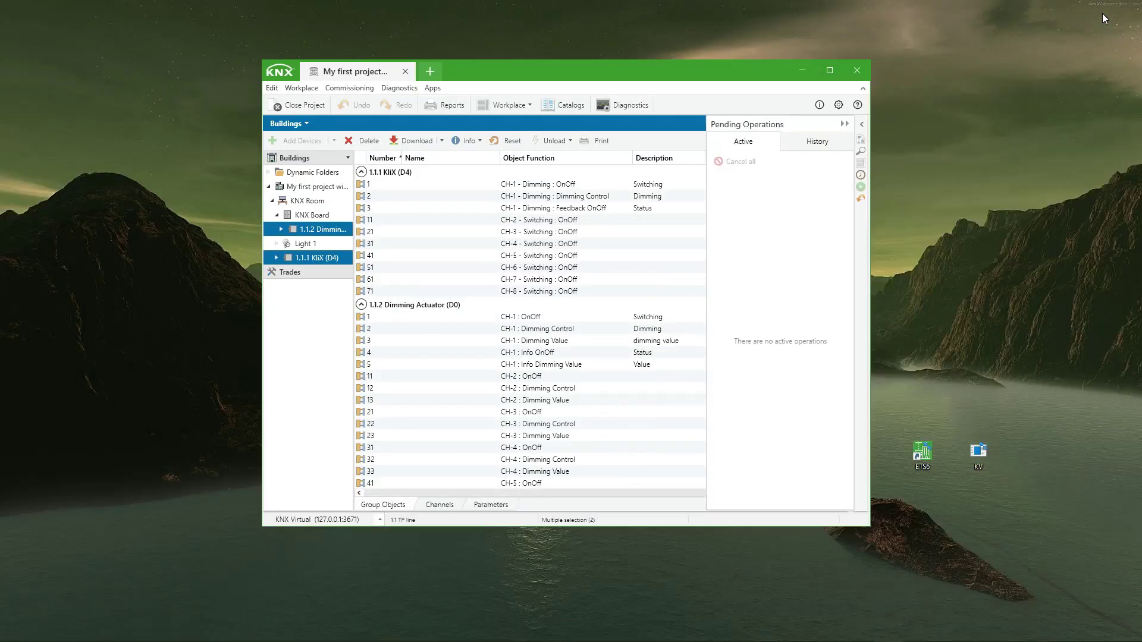
double_click(978, 455)
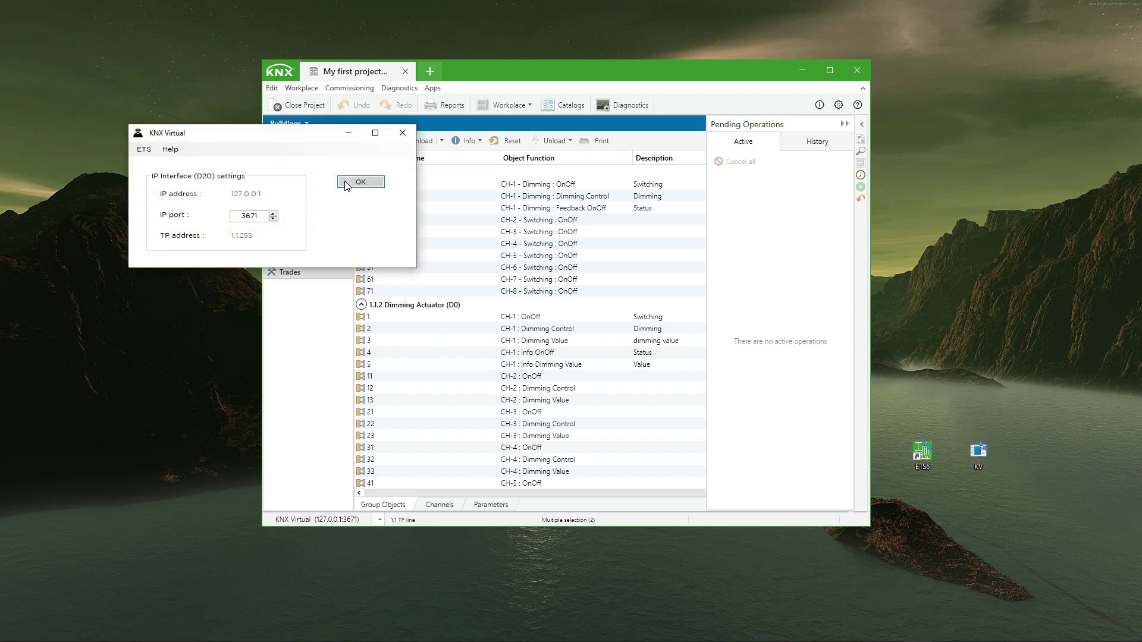
left_click(345, 181)
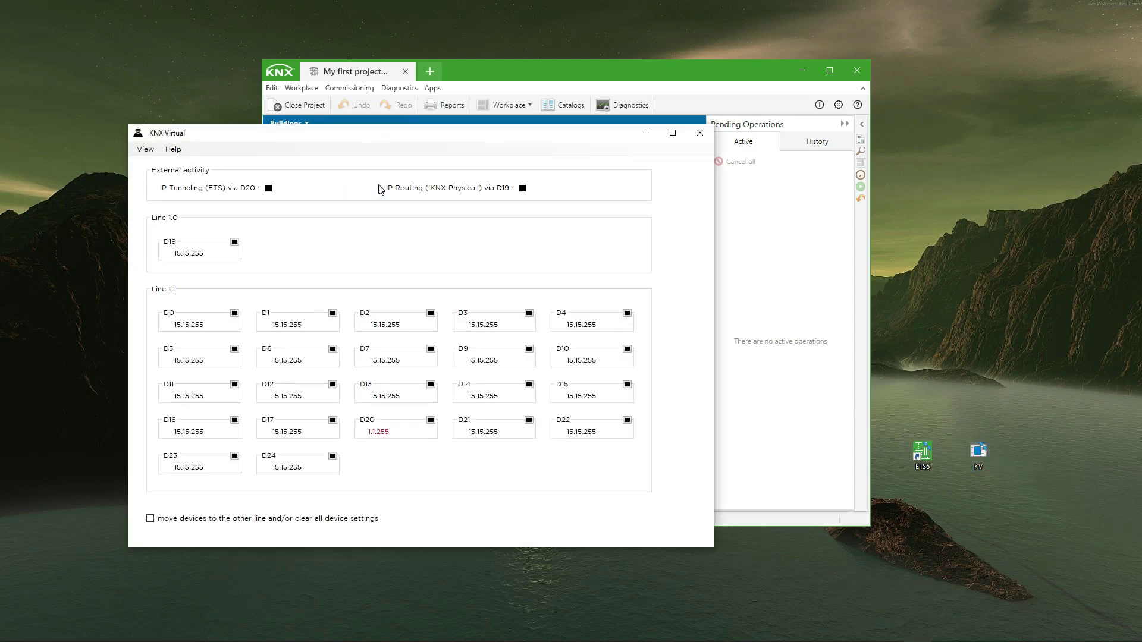
Make the 15.15.255 KNX Virtual interface ETS's current connection, then select KNX Room
left_click_drag(740, 70, 959, 90)
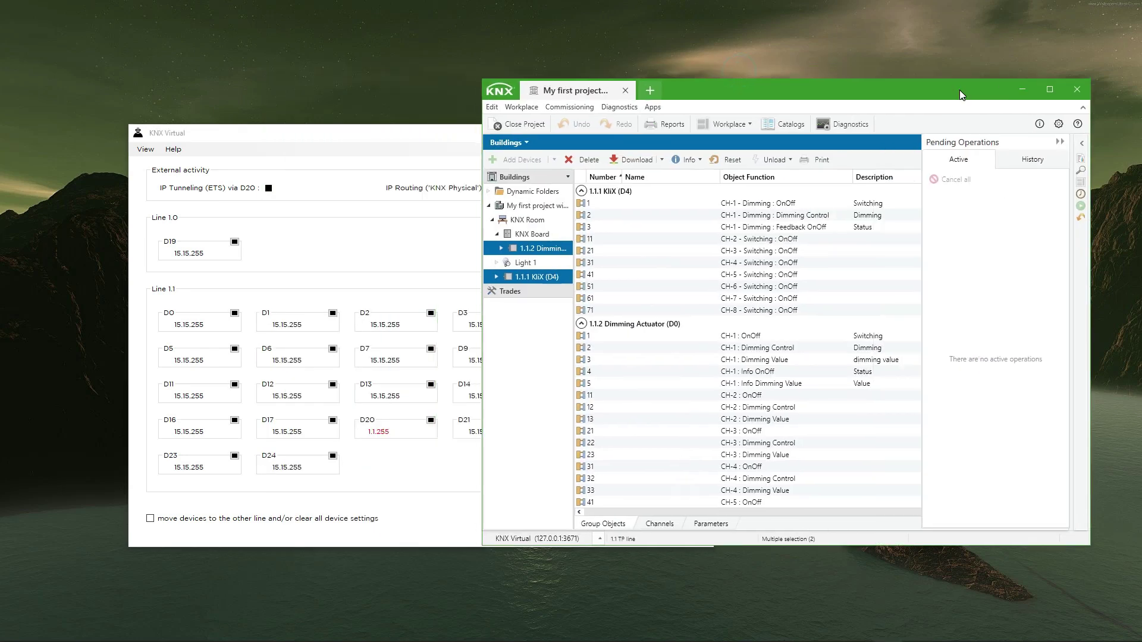
left_click(1058, 125)
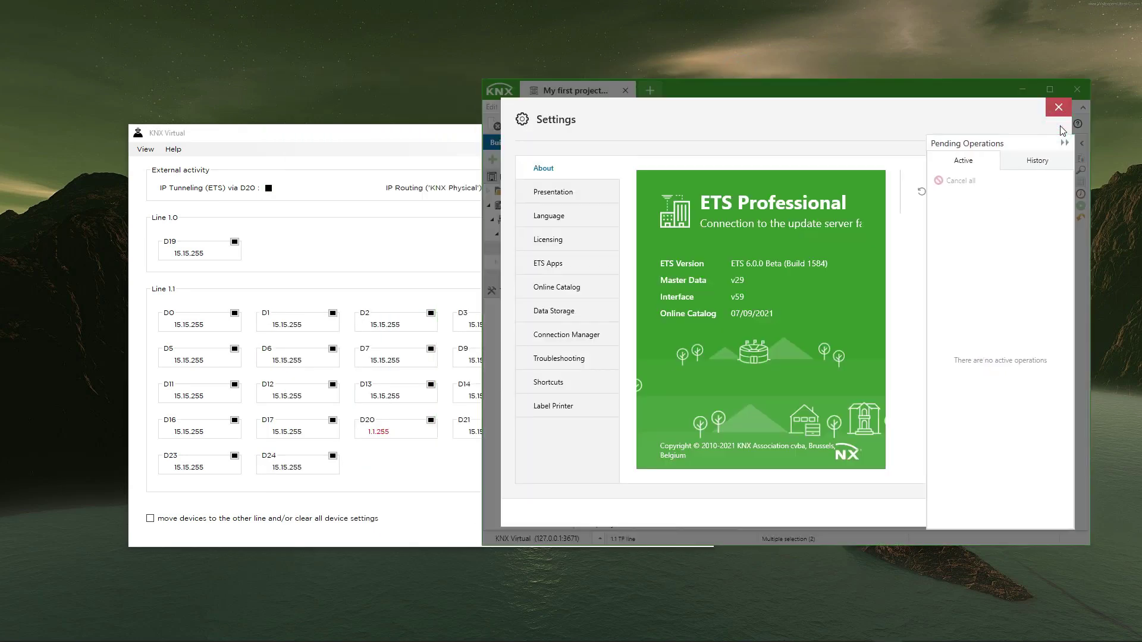
left_click(567, 336)
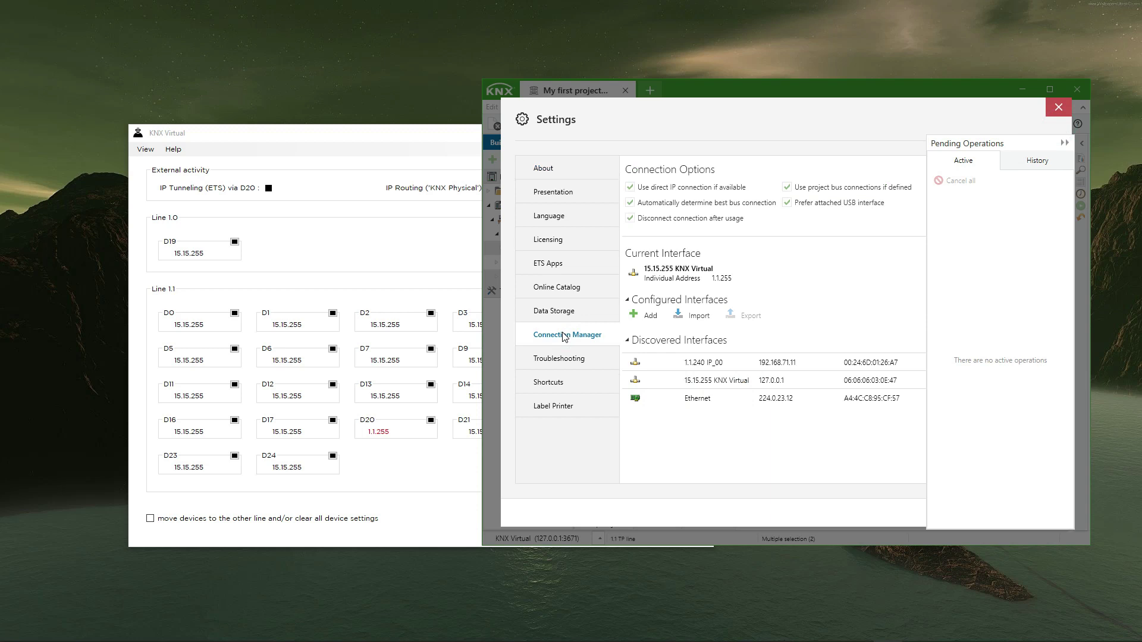
left_click(669, 381)
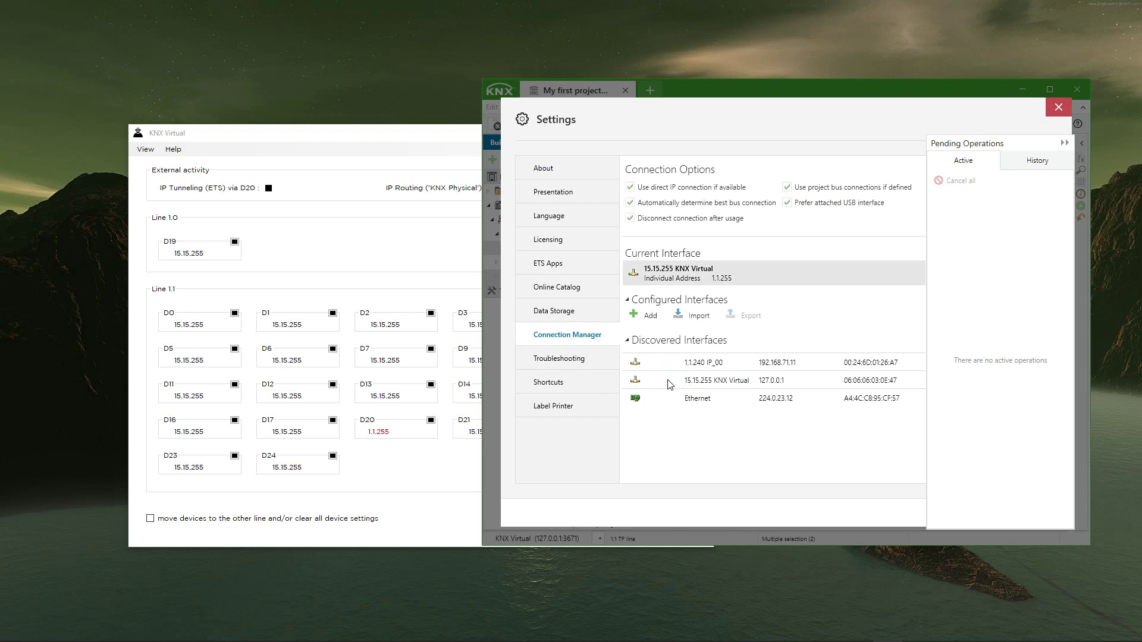
left_click(666, 382)
left_click(649, 278)
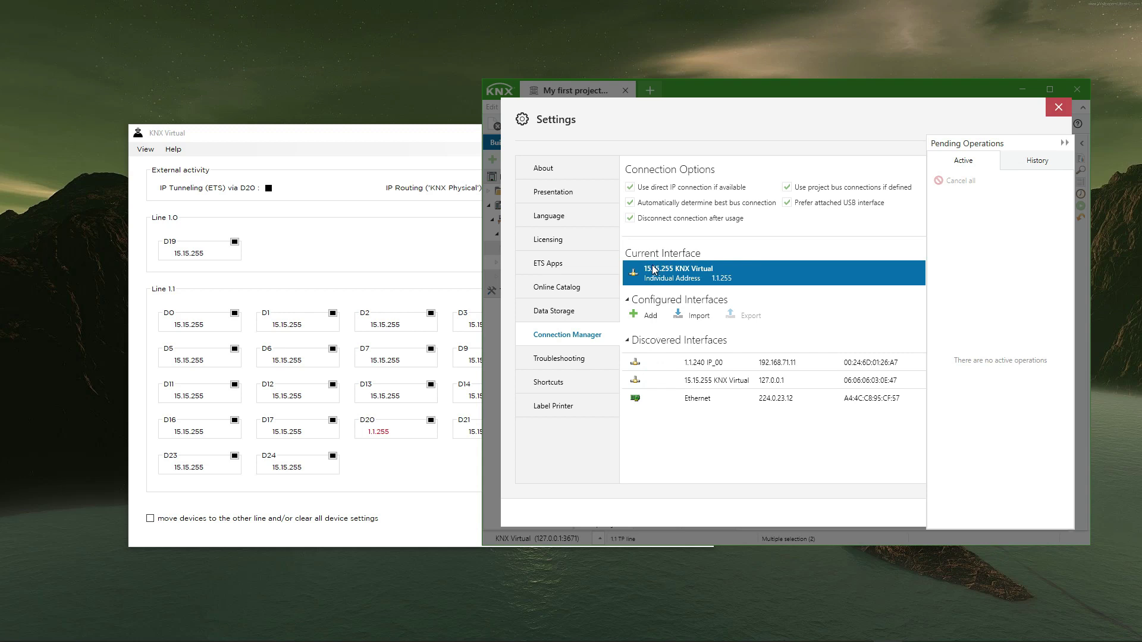
left_click(1057, 110)
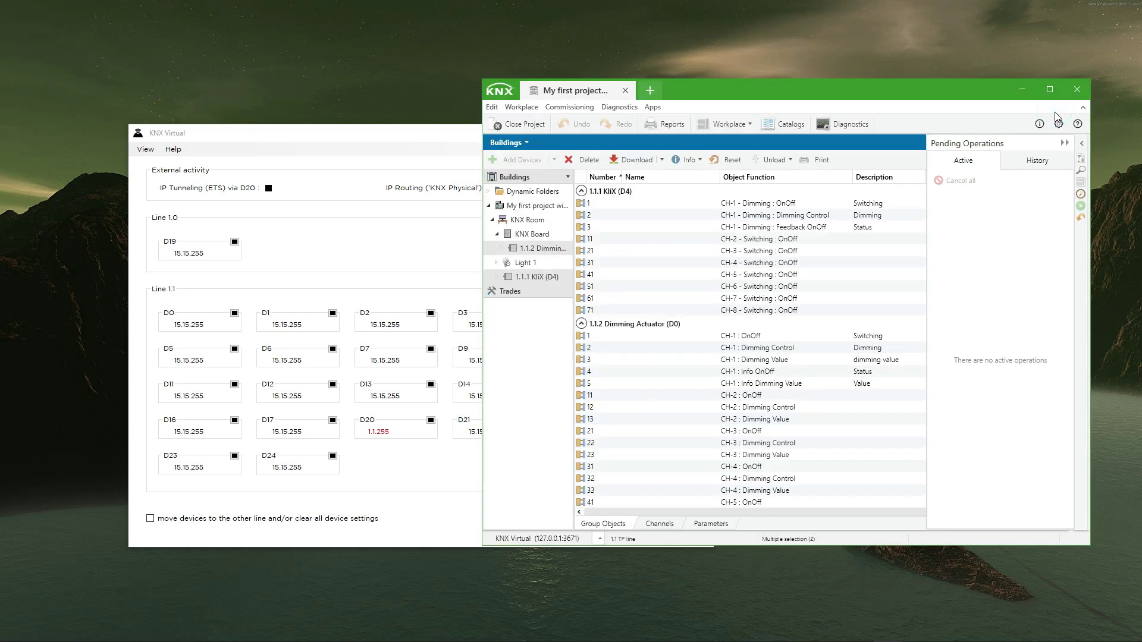
left_click(527, 220)
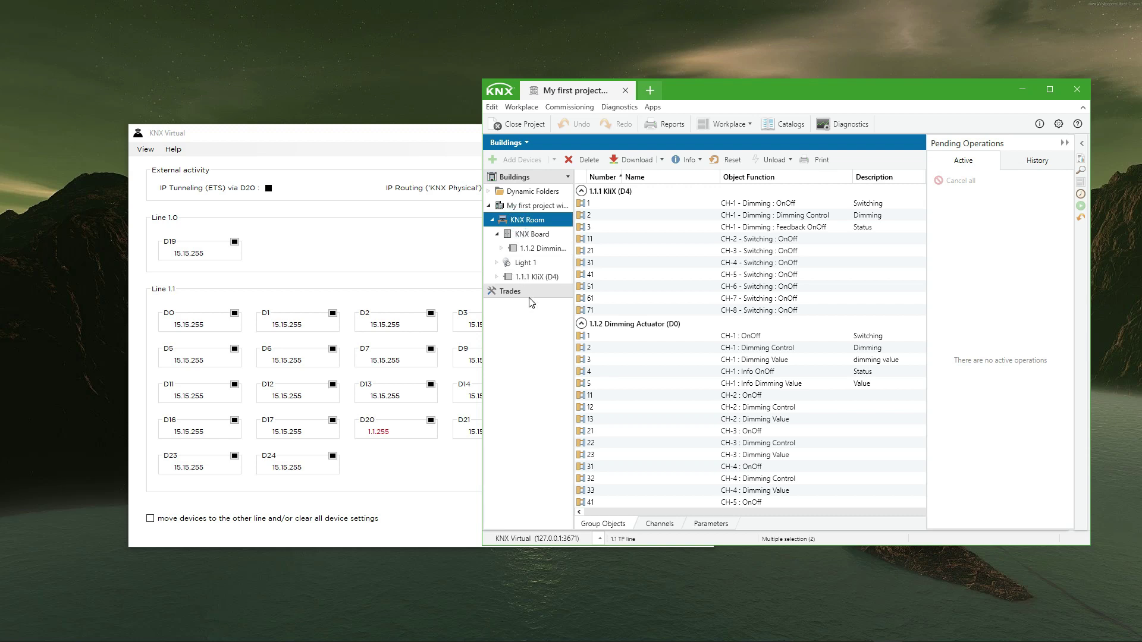
Run Download All for KliX device 1.1.1, pressing D4's programming button in KNX Virtual
left_click(1064, 144)
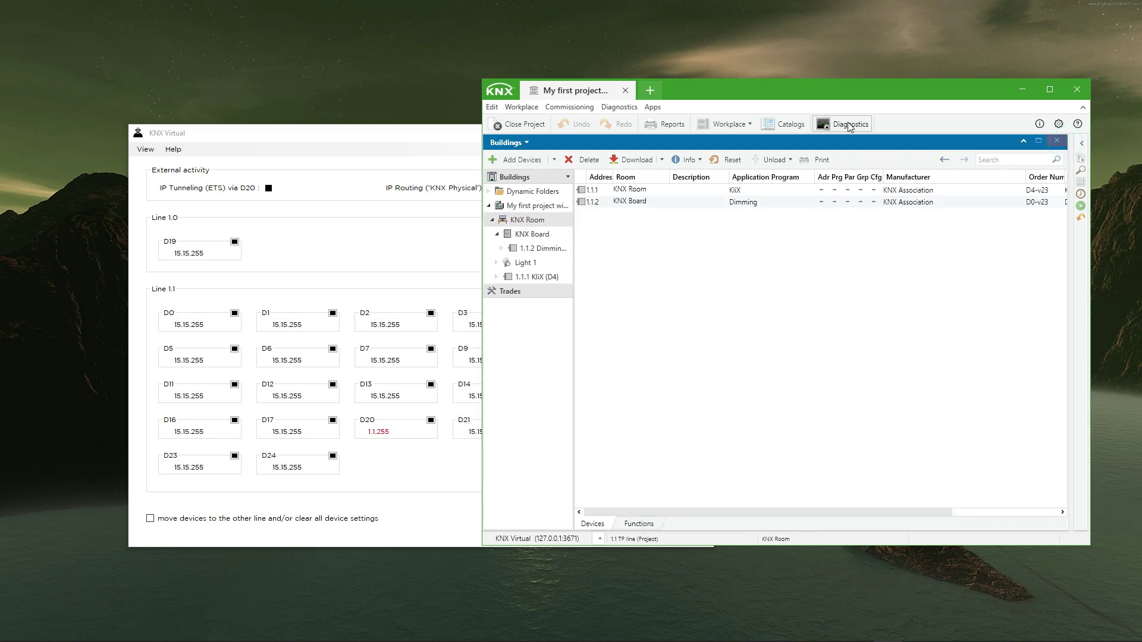
left_click_drag(823, 93, 865, 101)
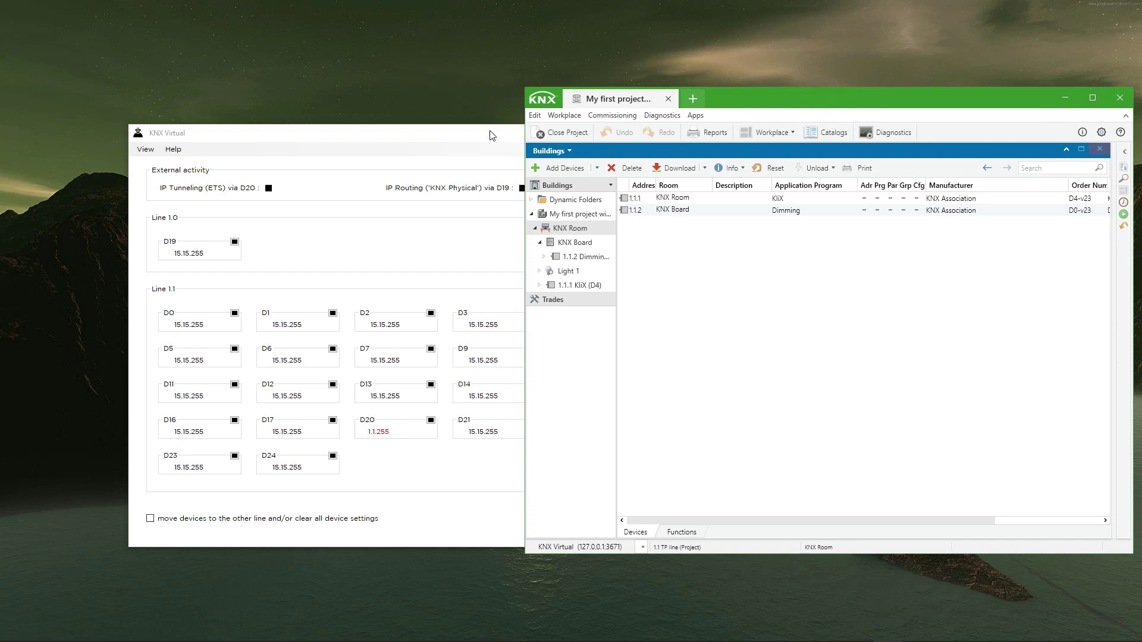
left_click_drag(491, 135, 366, 125)
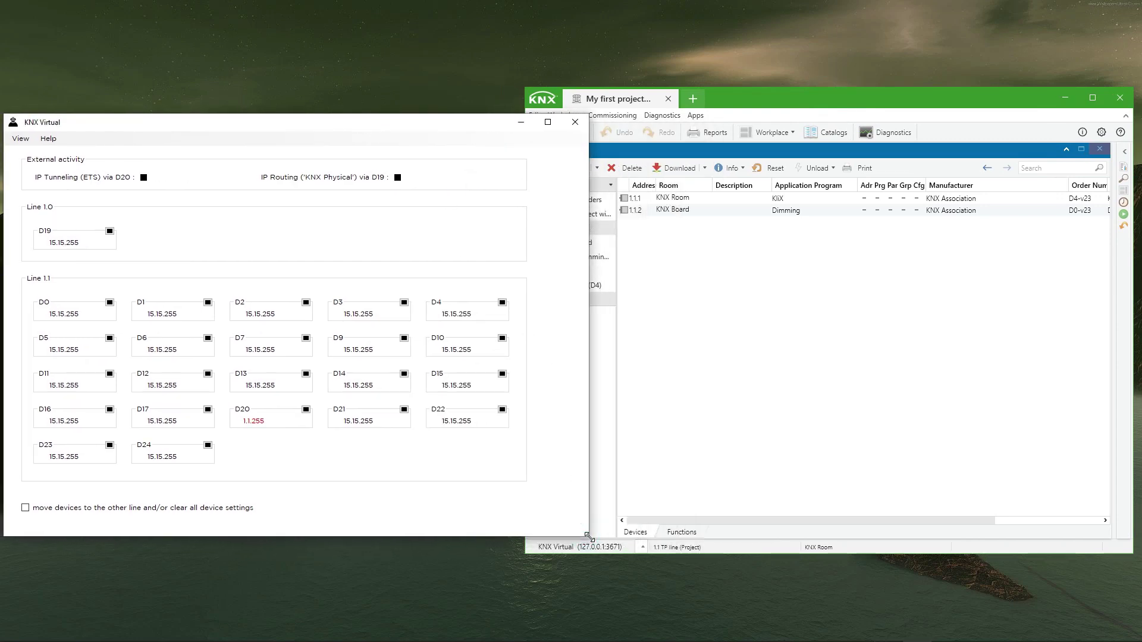
left_click_drag(588, 538, 526, 506)
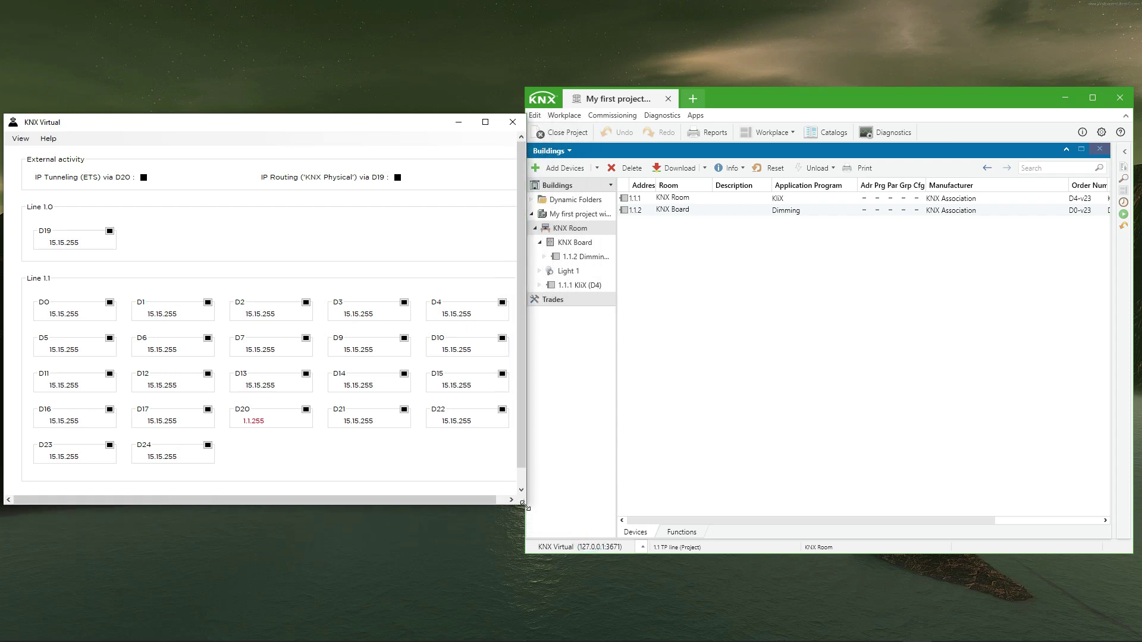
left_click(713, 198)
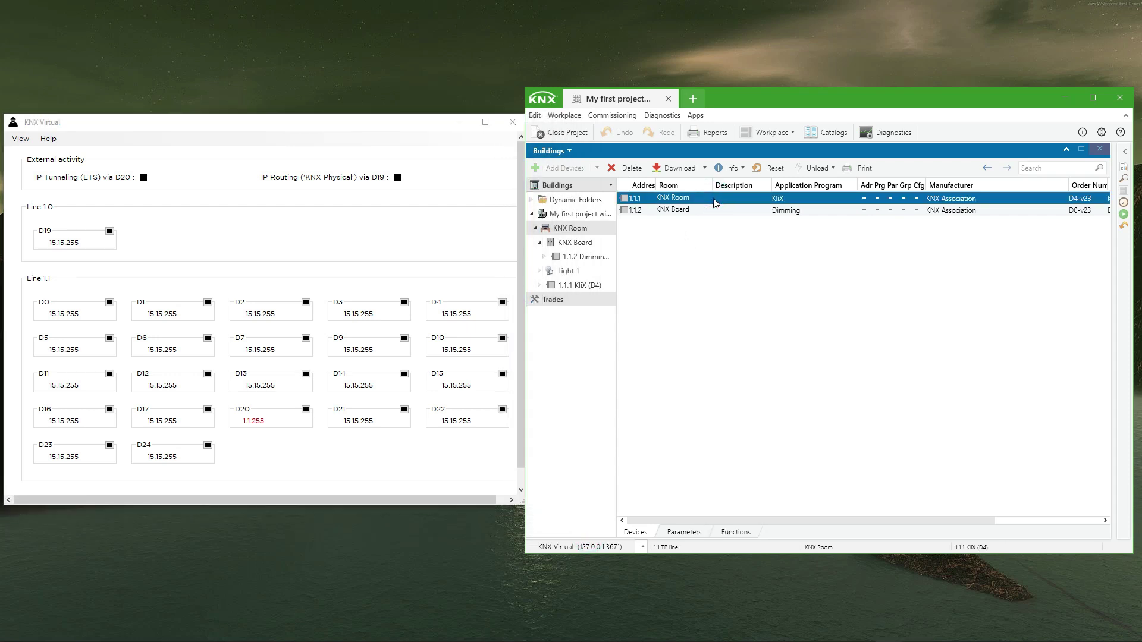
left_click(704, 170)
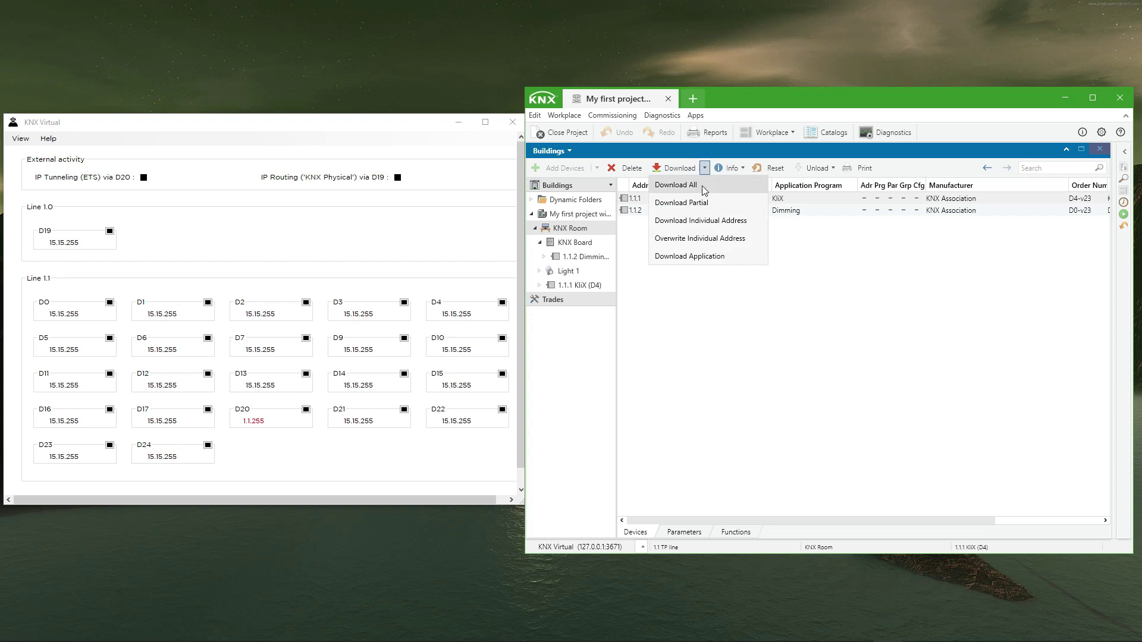
left_click(704, 187)
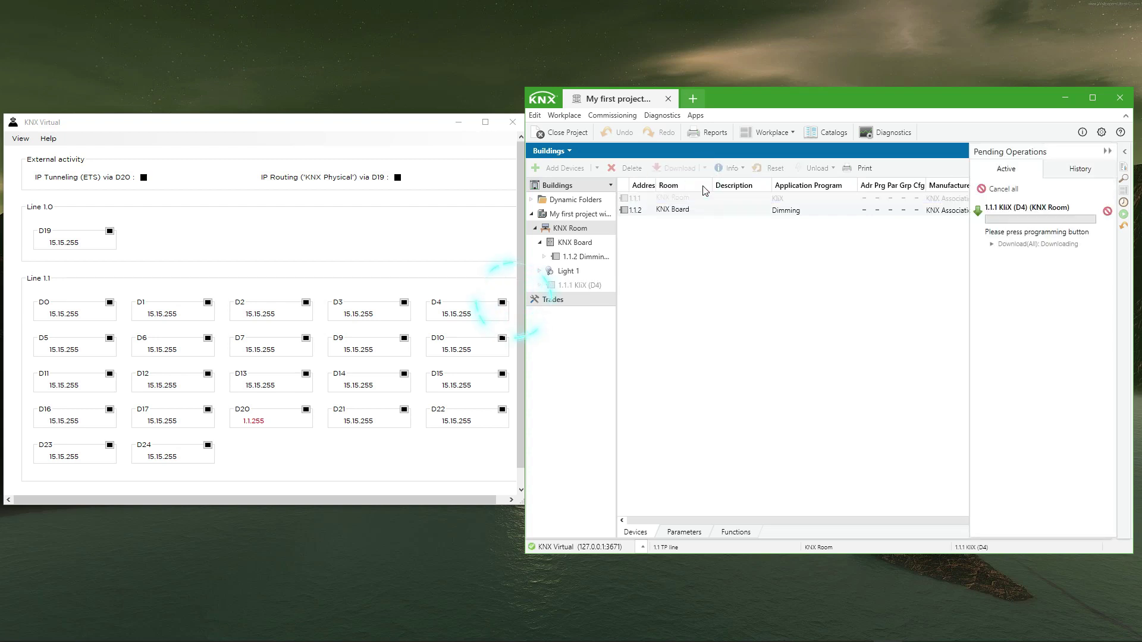
left_click(502, 303)
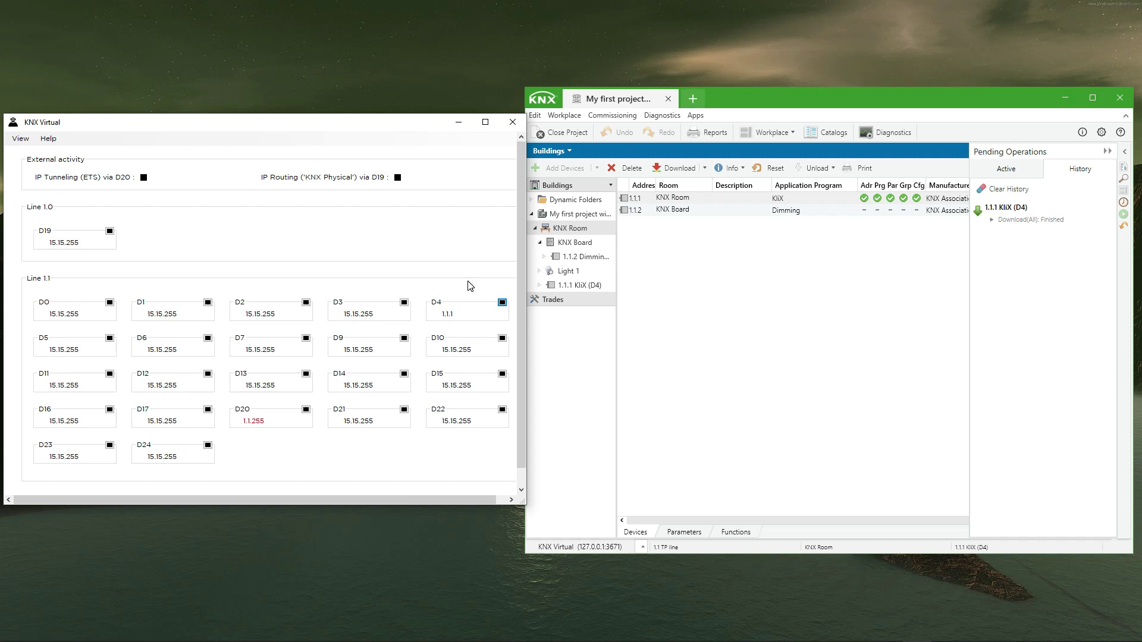
Run Download All for dimming actuator 1.1.2, pressing D0's programming button in KNX Virtual
left_click(706, 211)
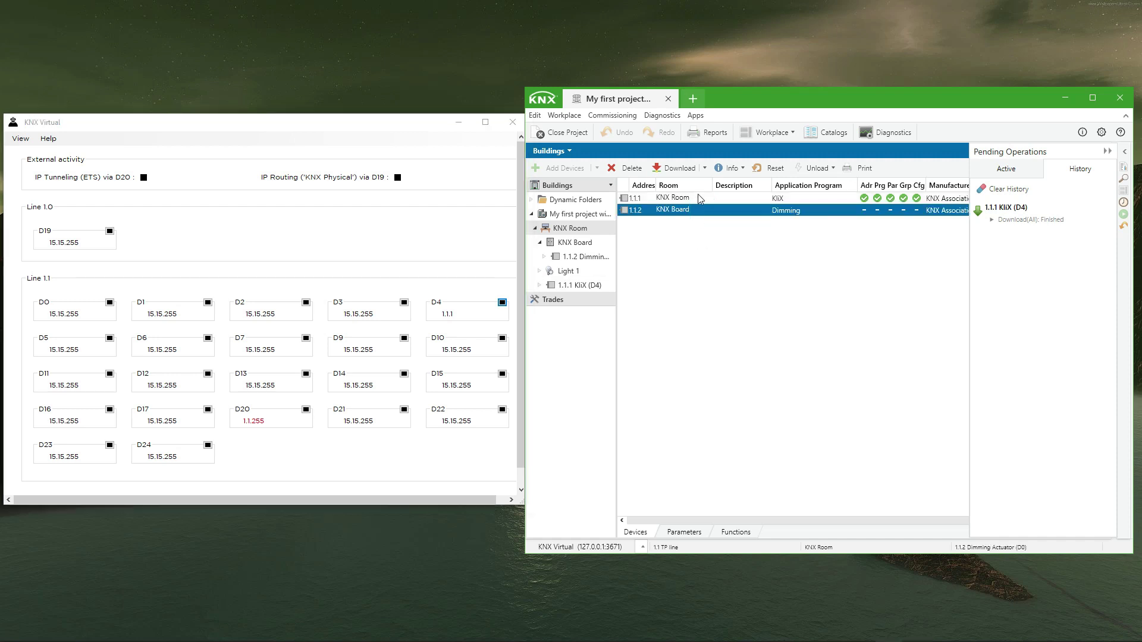
left_click(704, 169)
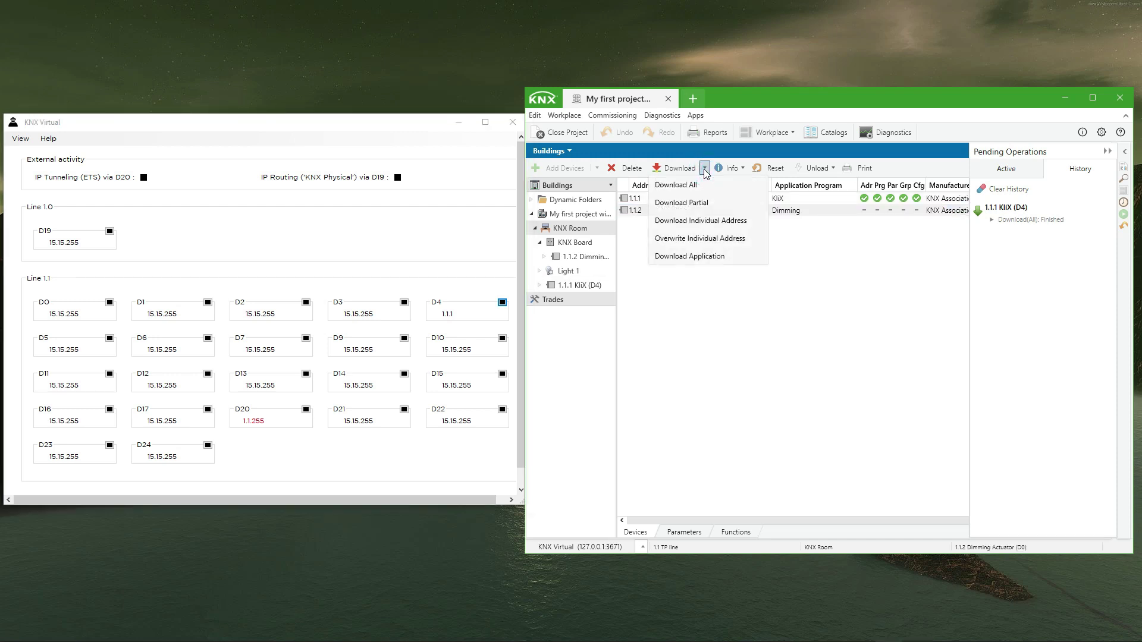
left_click(704, 188)
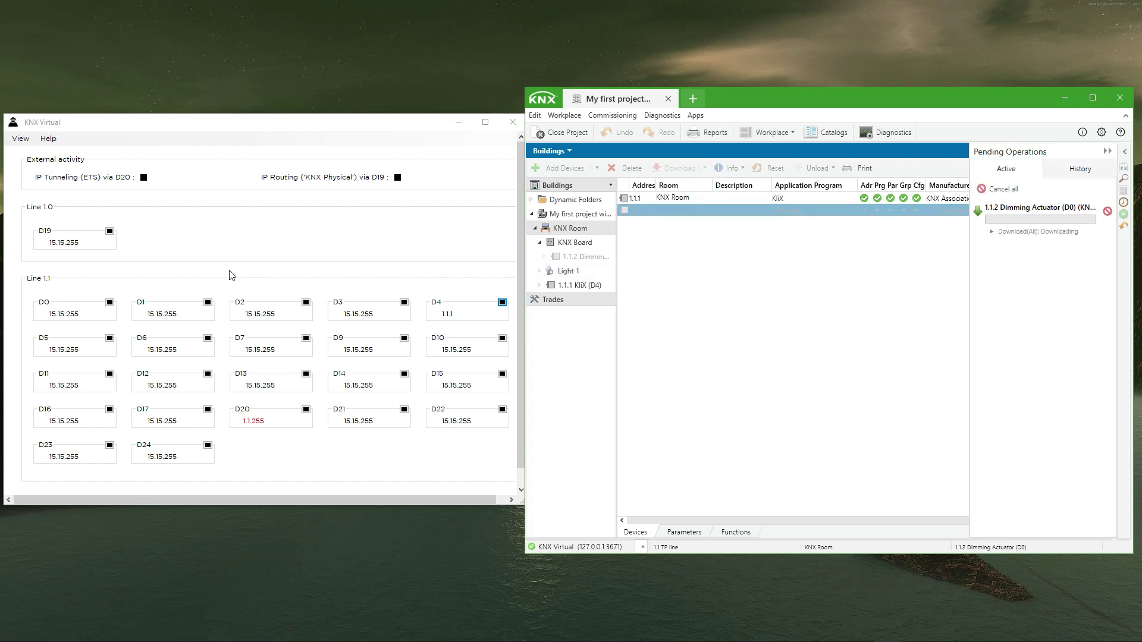
left_click(110, 303)
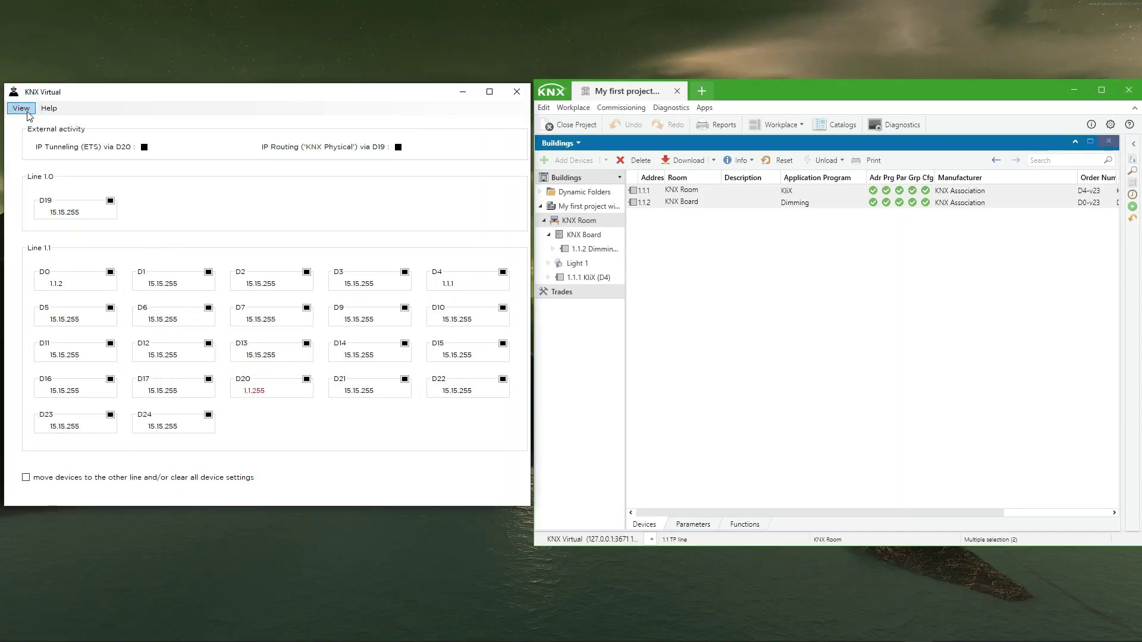
Cycle KNX Virtual through the Base, Switching++, Dimming++ and HVAC views, ending on Base
left_click(21, 109)
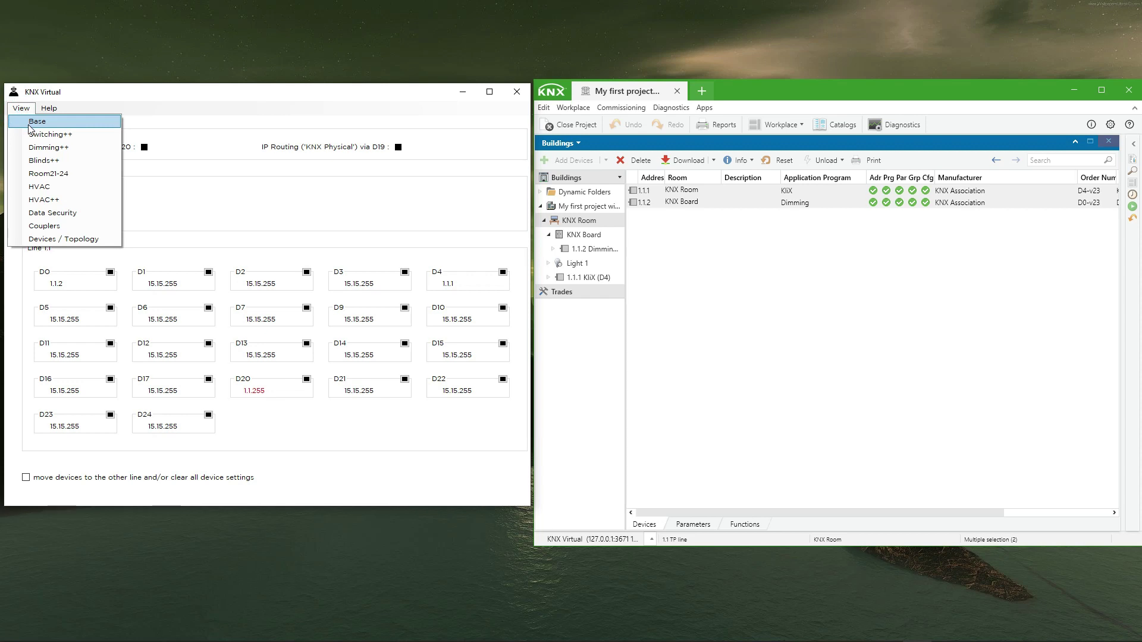
left_click(31, 125)
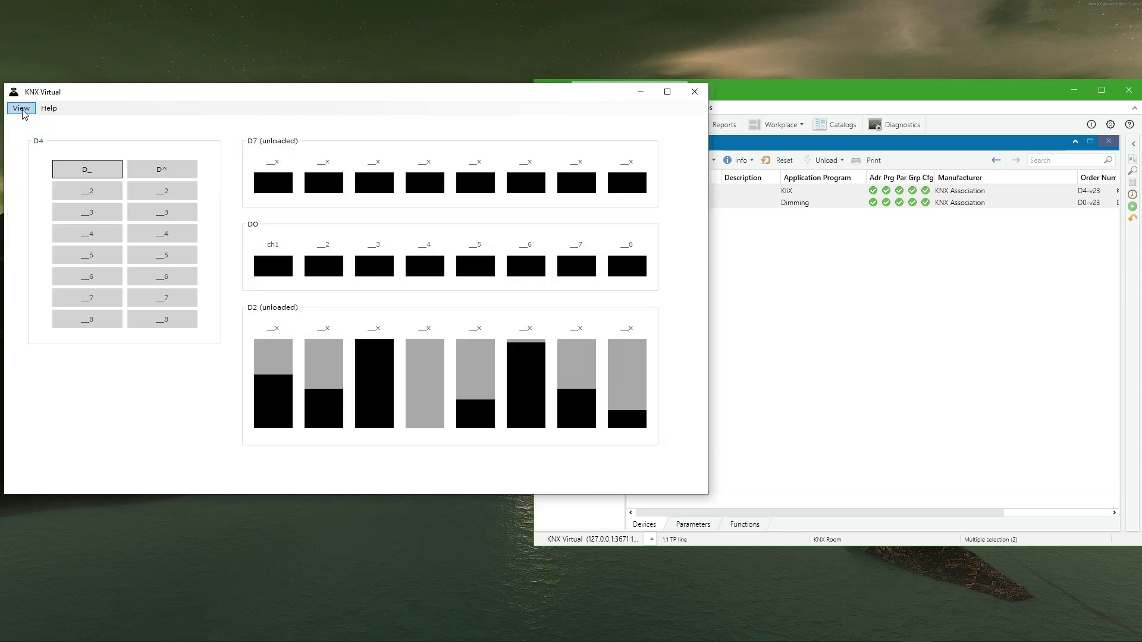
left_click(20, 108)
left_click(31, 136)
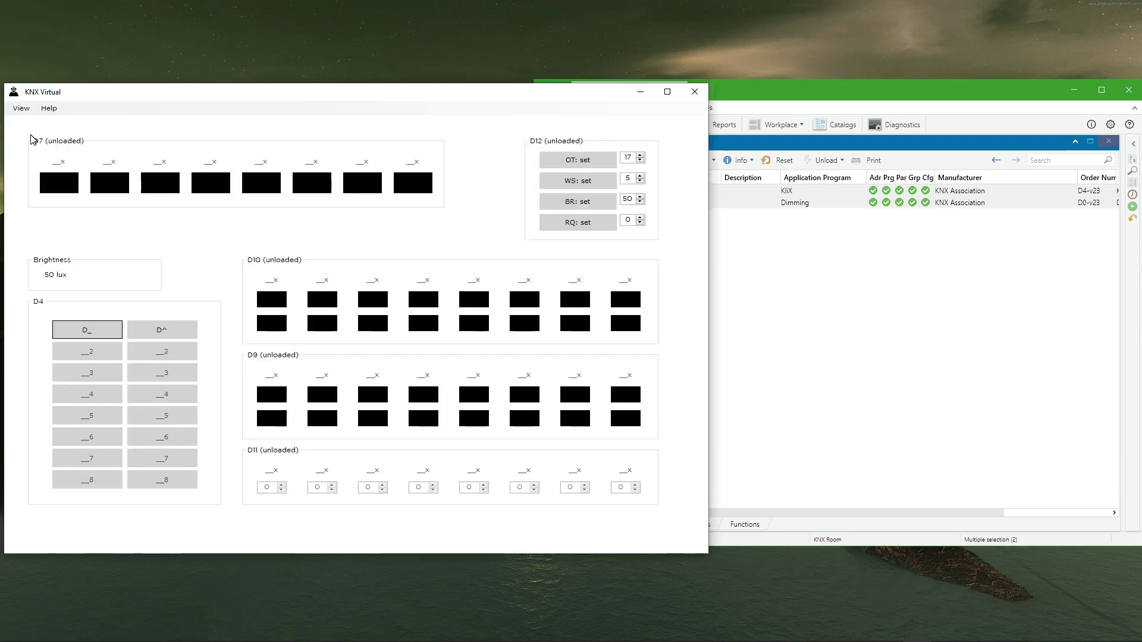
left_click(21, 108)
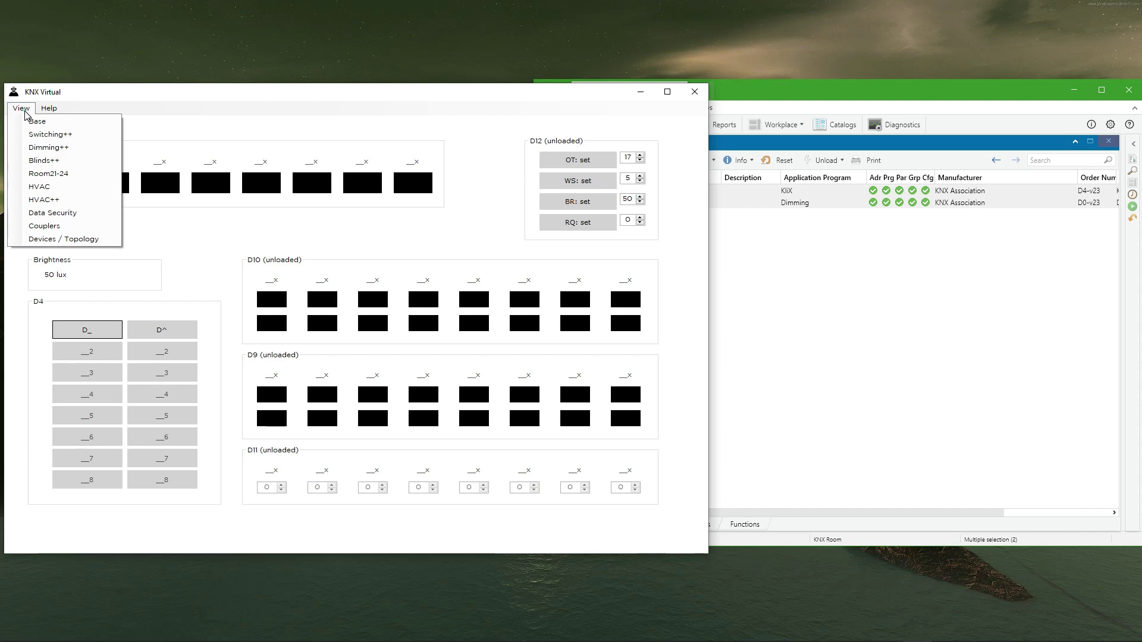
left_click(37, 146)
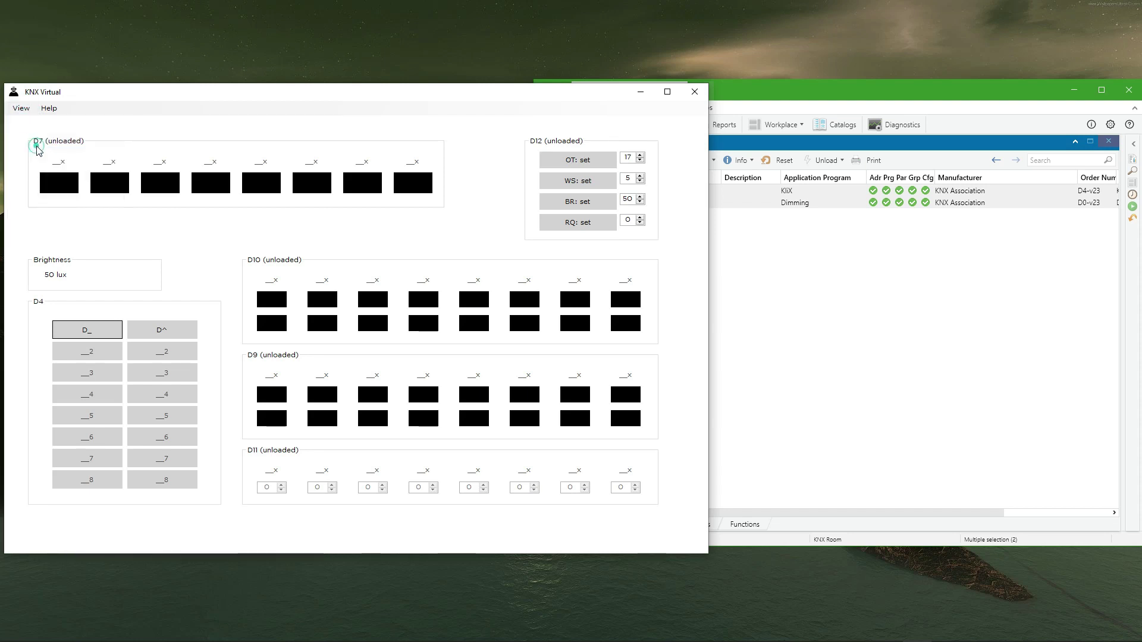
left_click(21, 108)
left_click(58, 188)
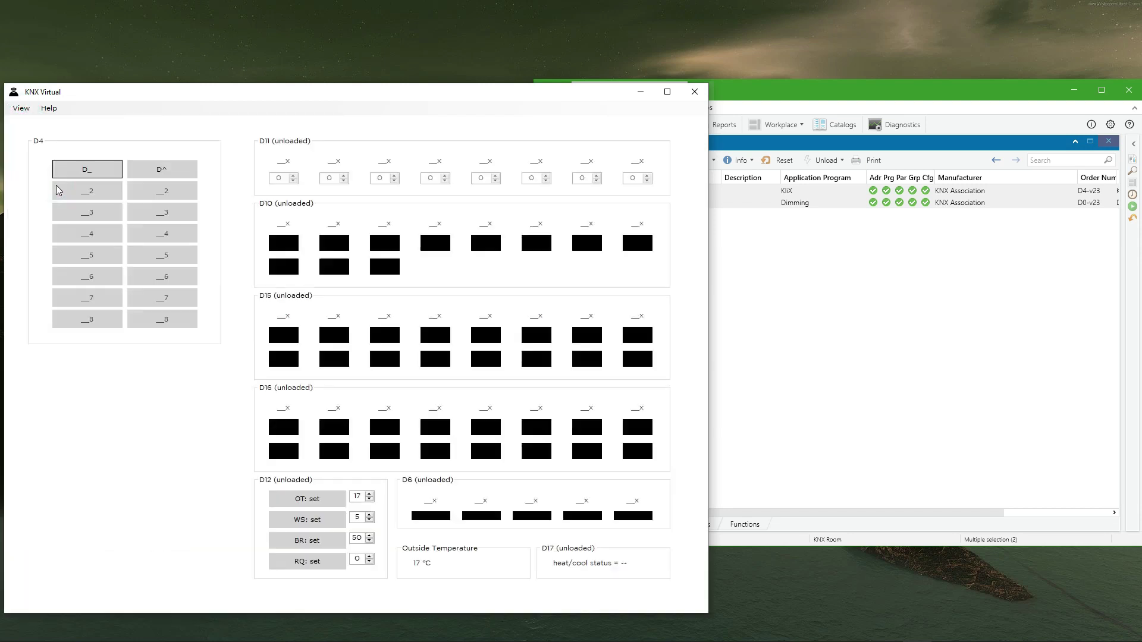
left_click(22, 108)
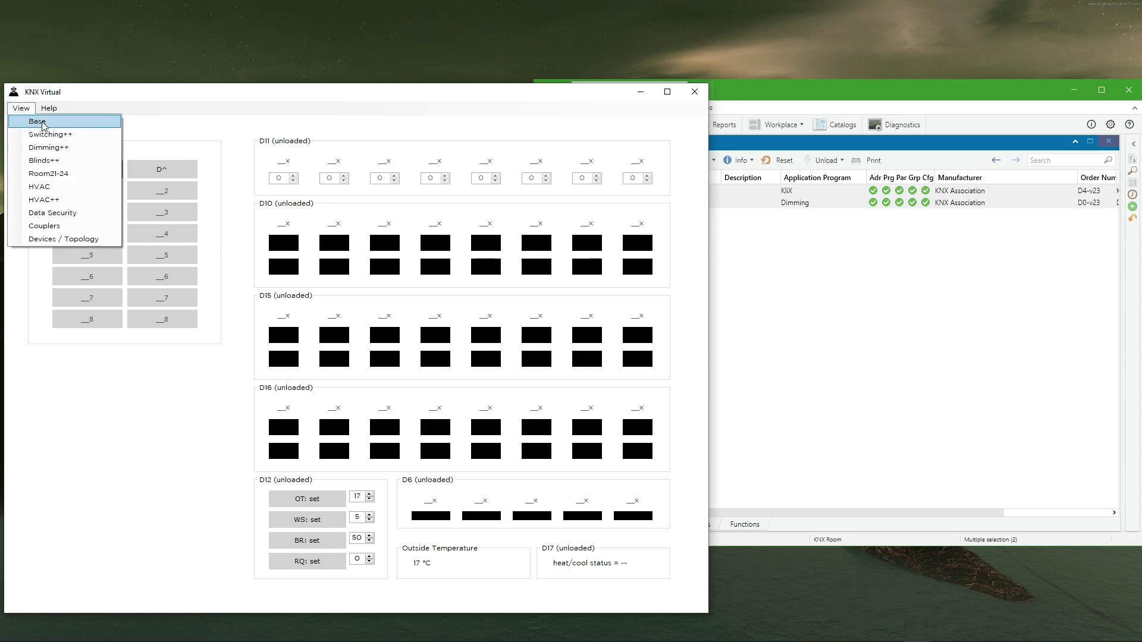
left_click(43, 123)
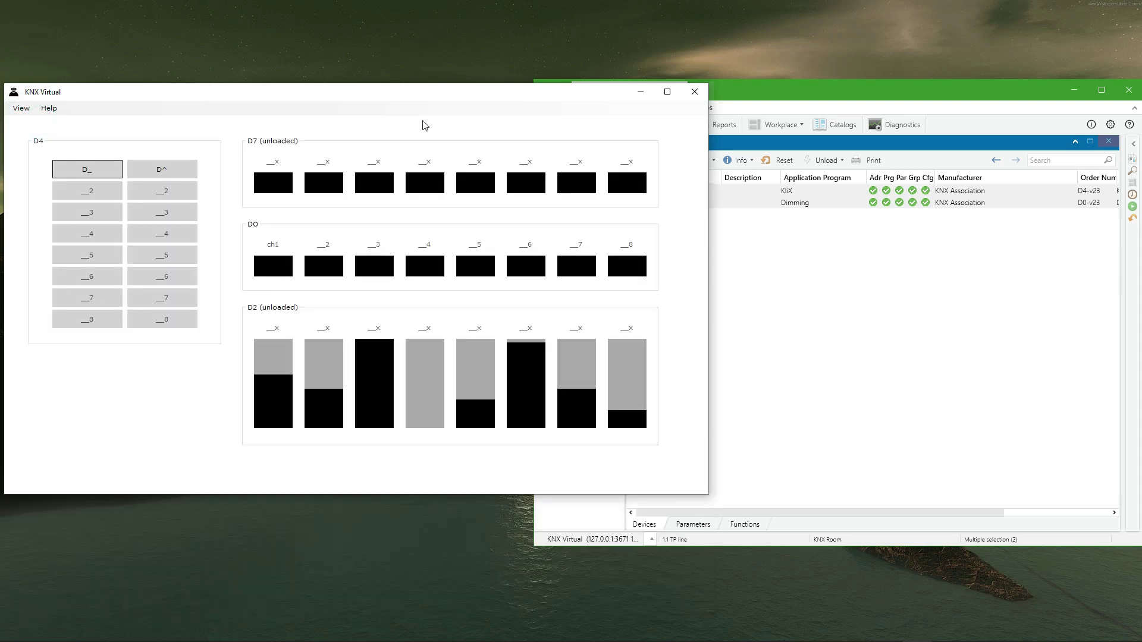
Start the Group Monitor, then dim channel 1 up, down and off from KliX D4
left_click(893, 126)
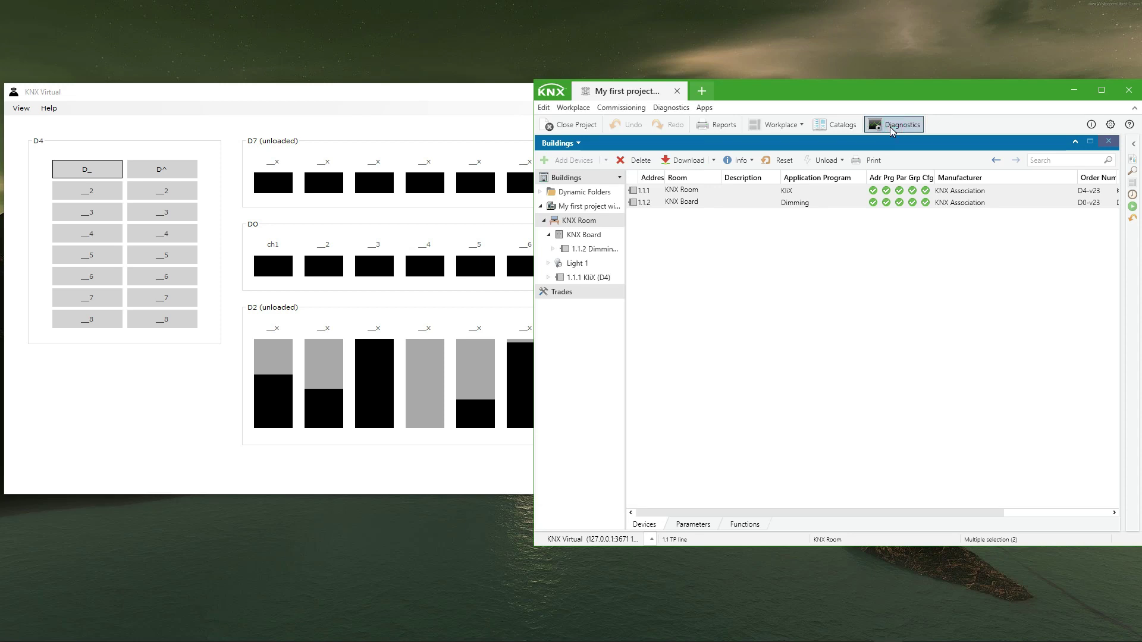
left_click(675, 362)
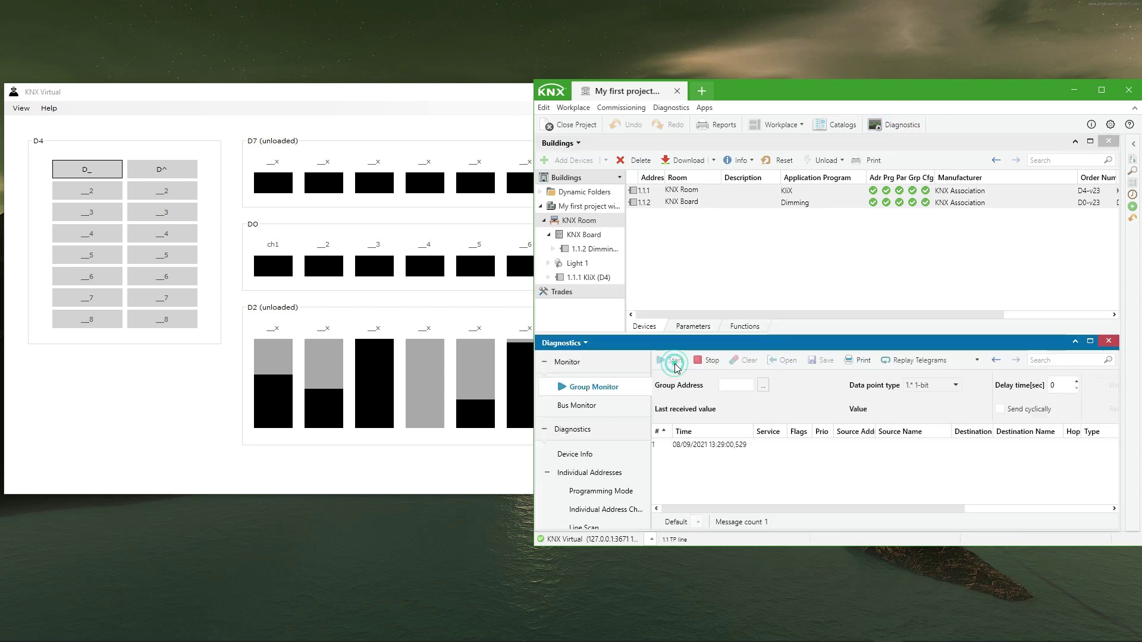
left_click(148, 171)
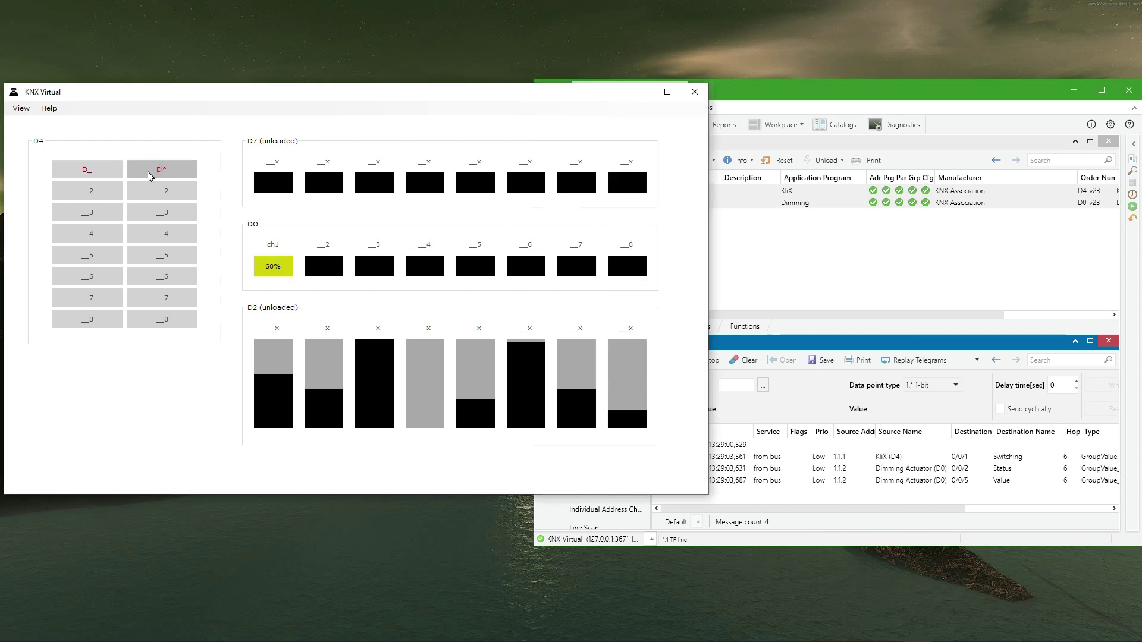
left_click(112, 174)
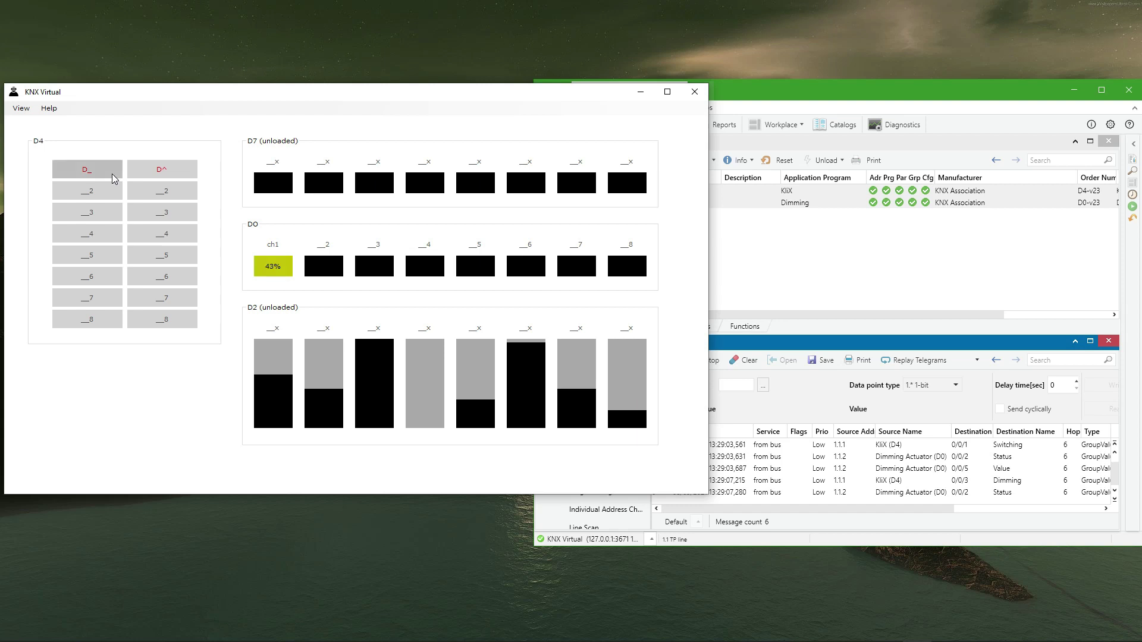
left_click(112, 173)
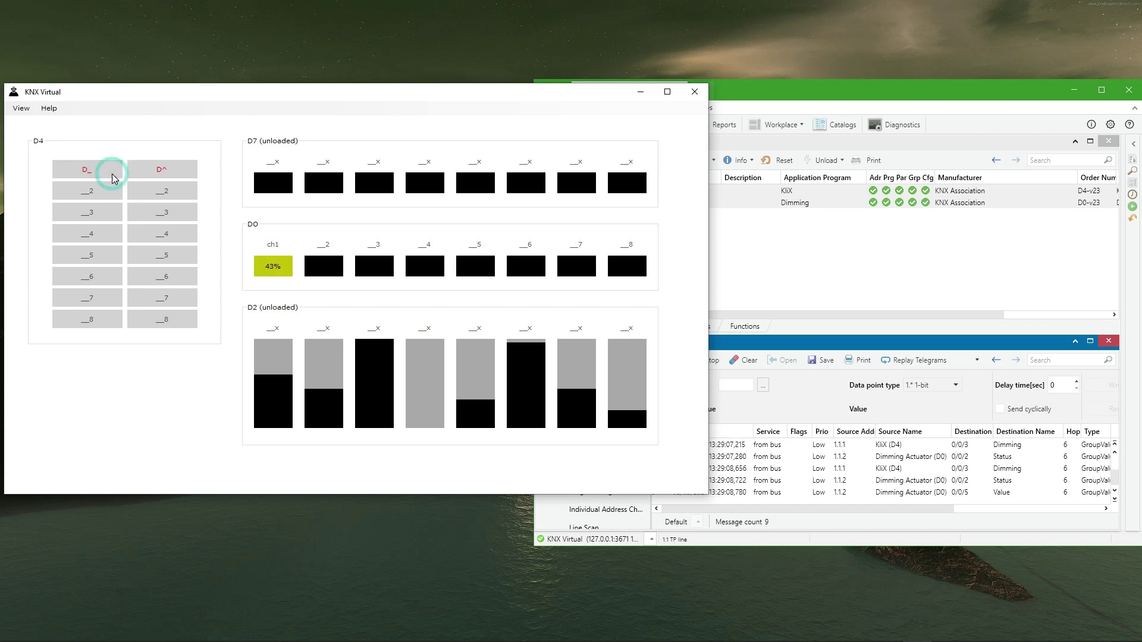
left_click(112, 176)
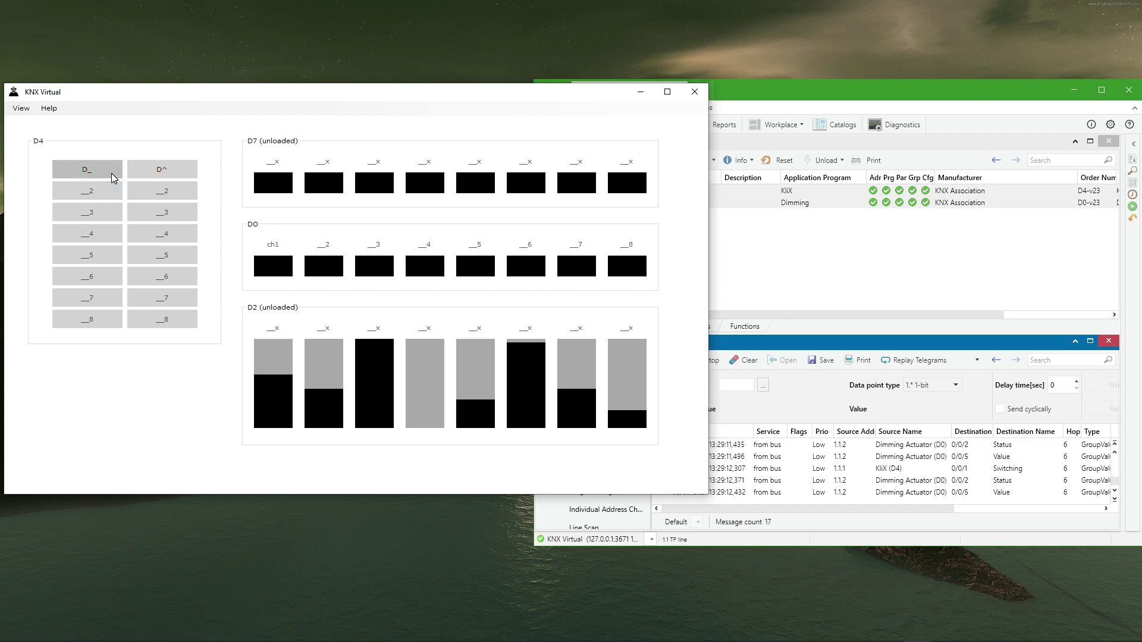
Write a 60% value to group address 0/0/4 dimming value from the Group Monitor
left_click(740, 390)
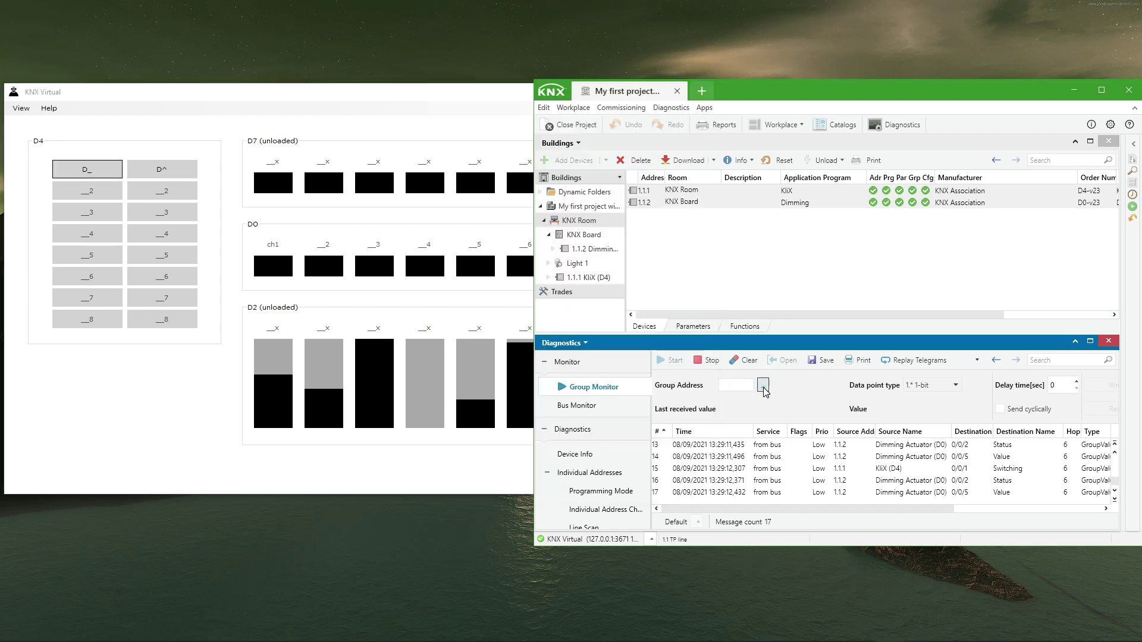
left_click(763, 387)
left_click(771, 252)
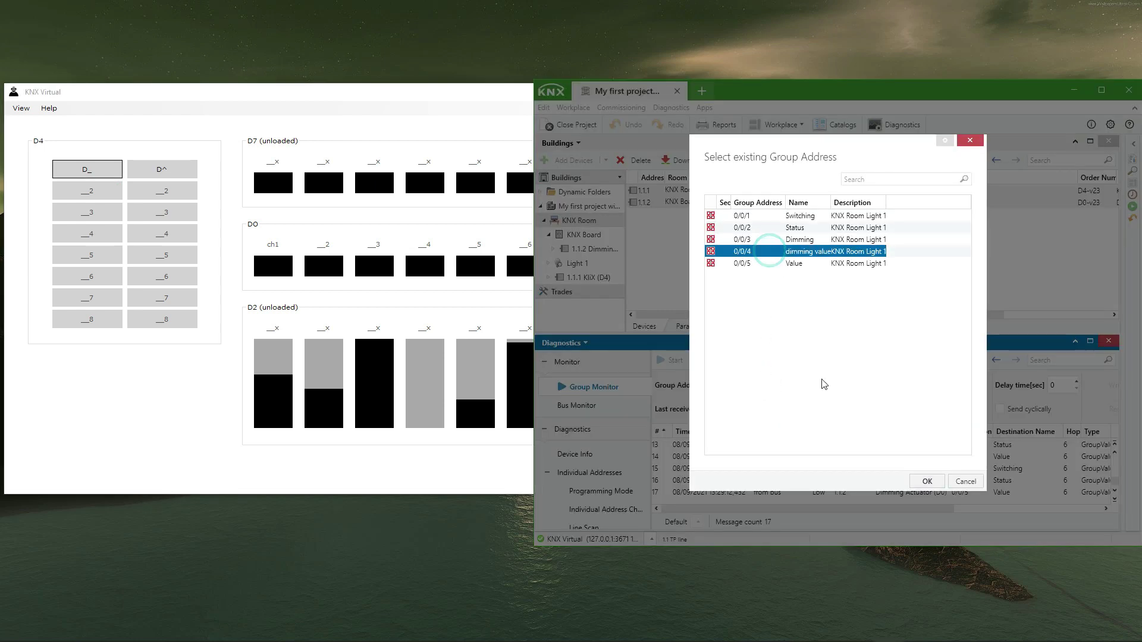
left_click(926, 481)
double_click(930, 408)
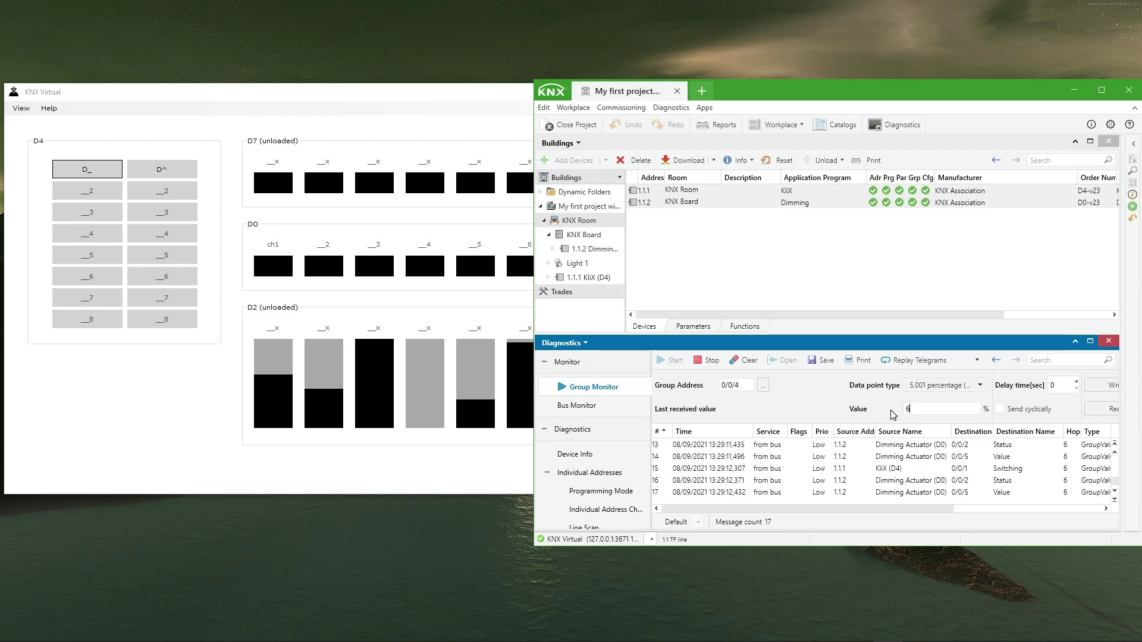
left_click(1100, 389)
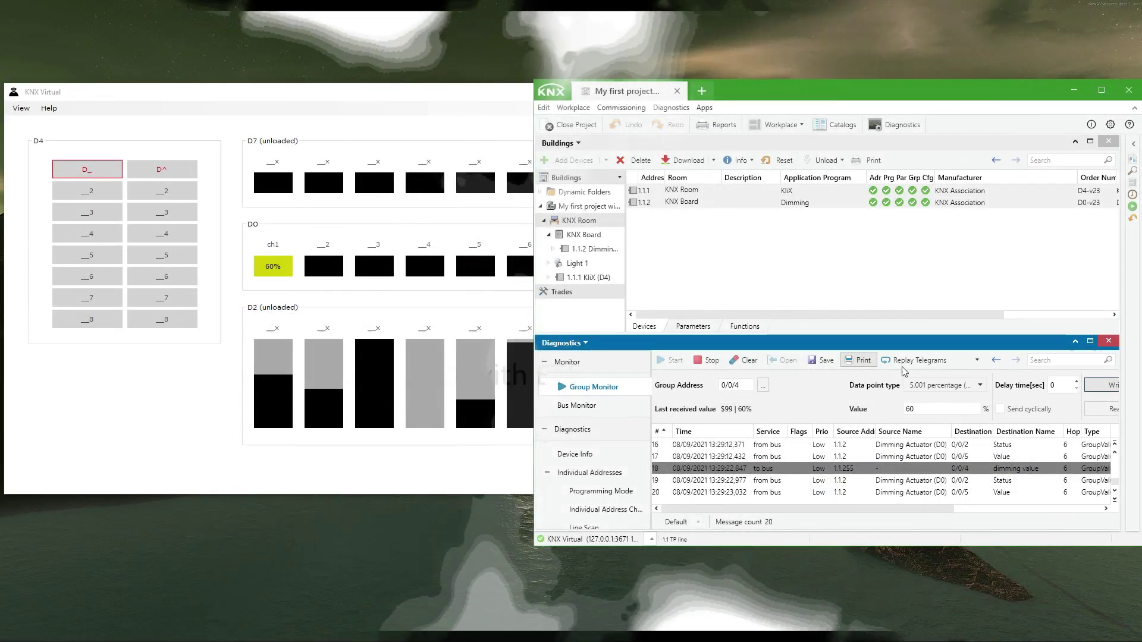
Close the Group Monitor and show the Dimming Actuator's parameters with CH-2 to CH-8 expanded
left_click(1108, 342)
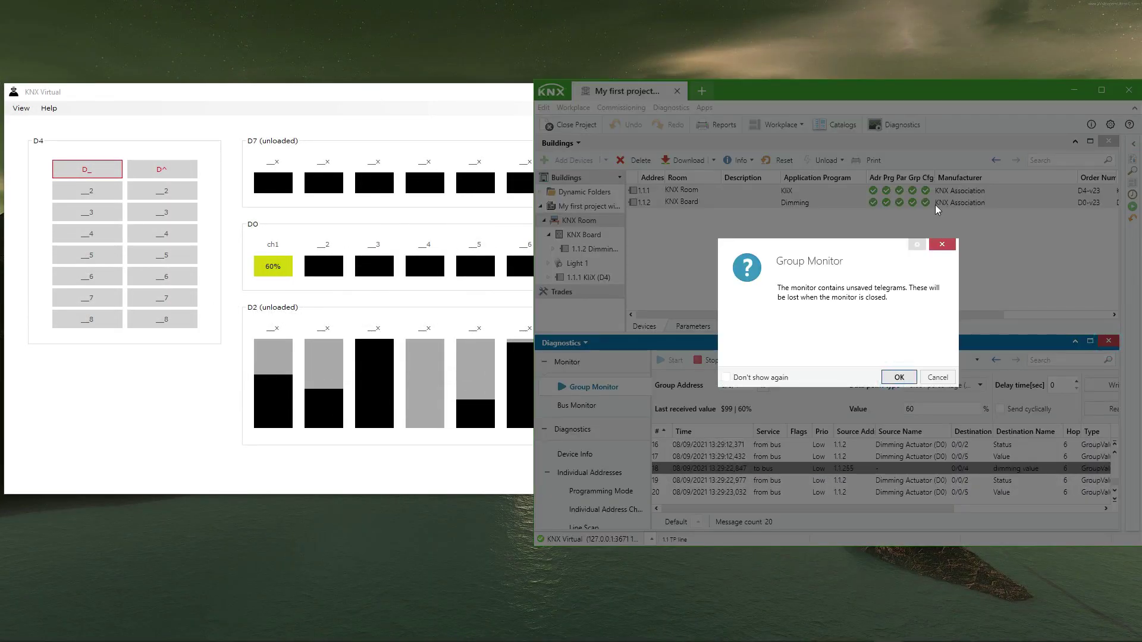
left_click(892, 375)
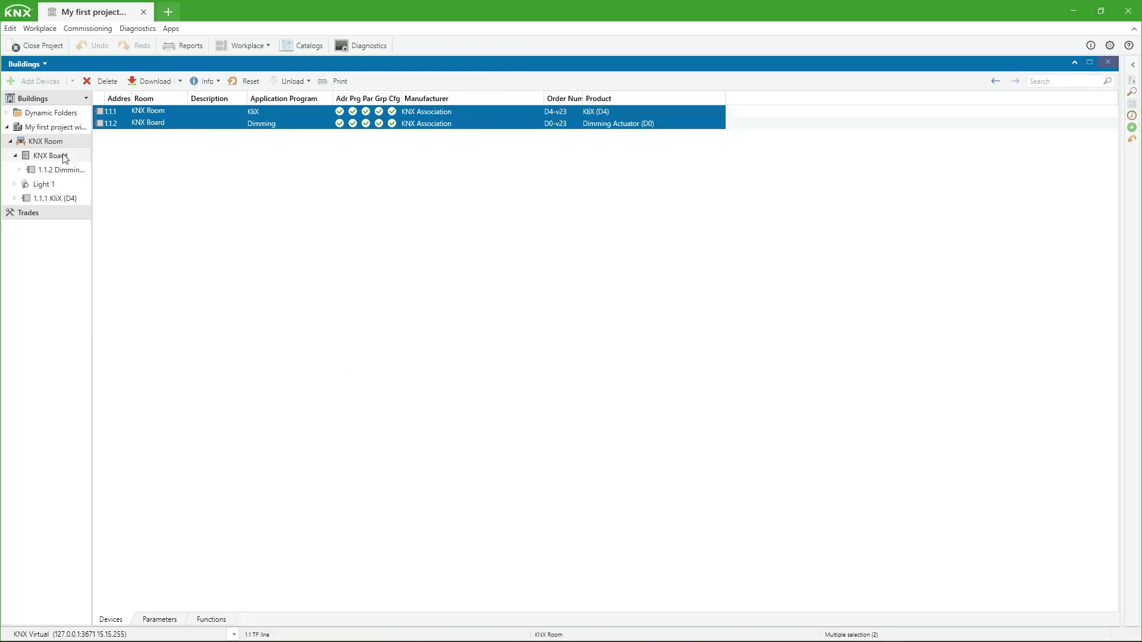
left_click(62, 170)
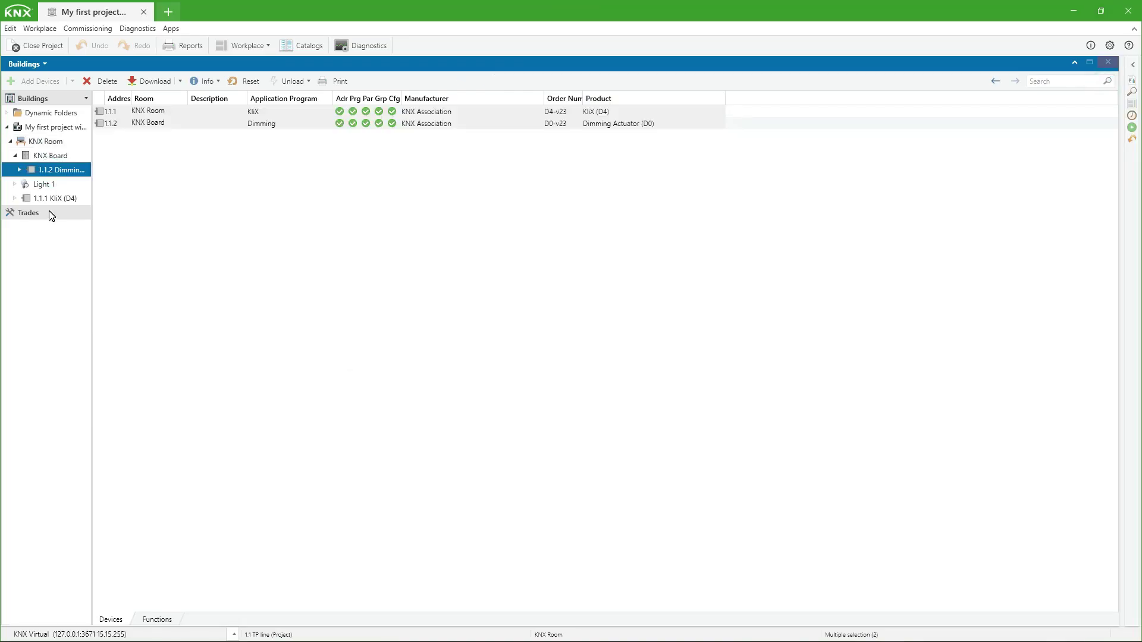
left_click(229, 619)
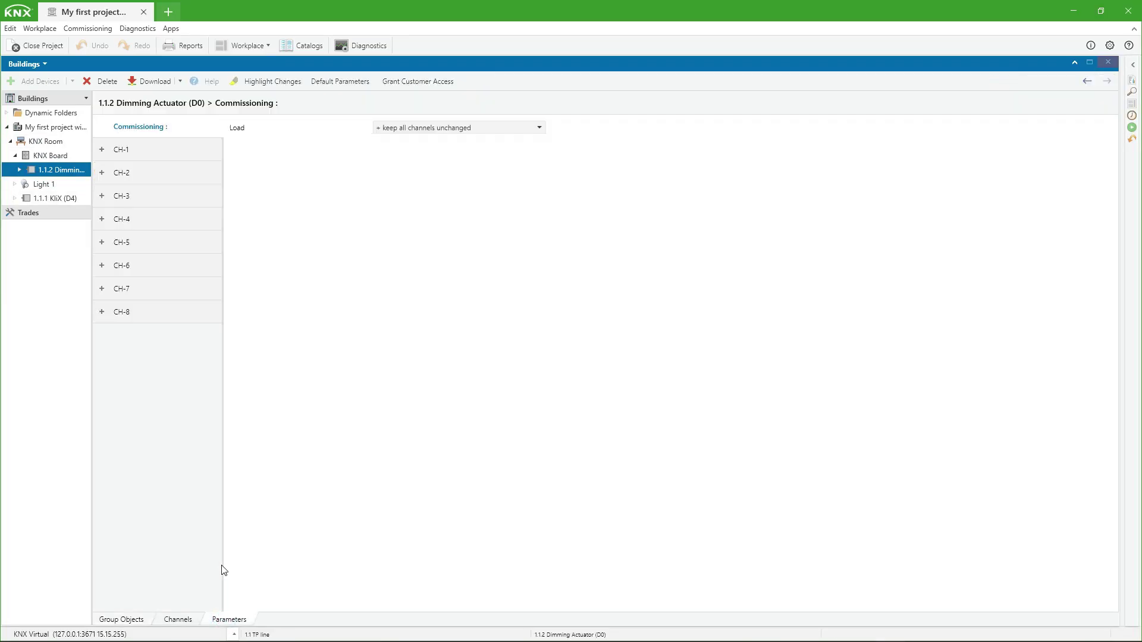
left_click(122, 173)
left_click(121, 221)
left_click(121, 270)
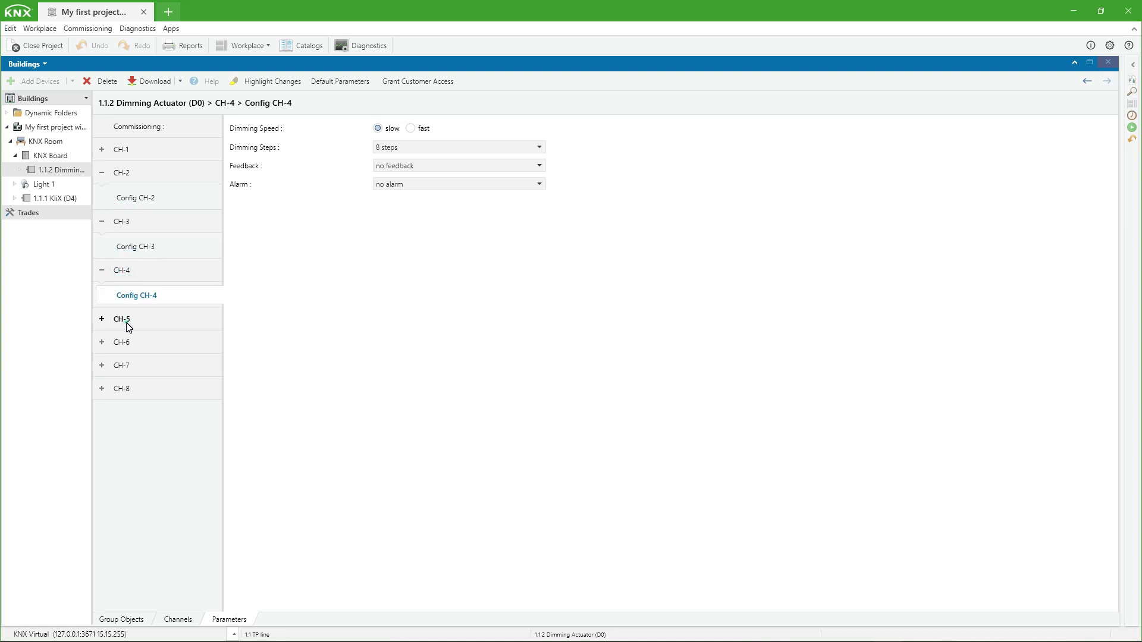
left_click(122, 318)
left_click(128, 367)
left_click(125, 416)
left_click(143, 465)
Set dimmer Config CH-2 to CH-8 to 16 steps with Info OnOff + Info Dimming Value feedback
left_click(250, 81)
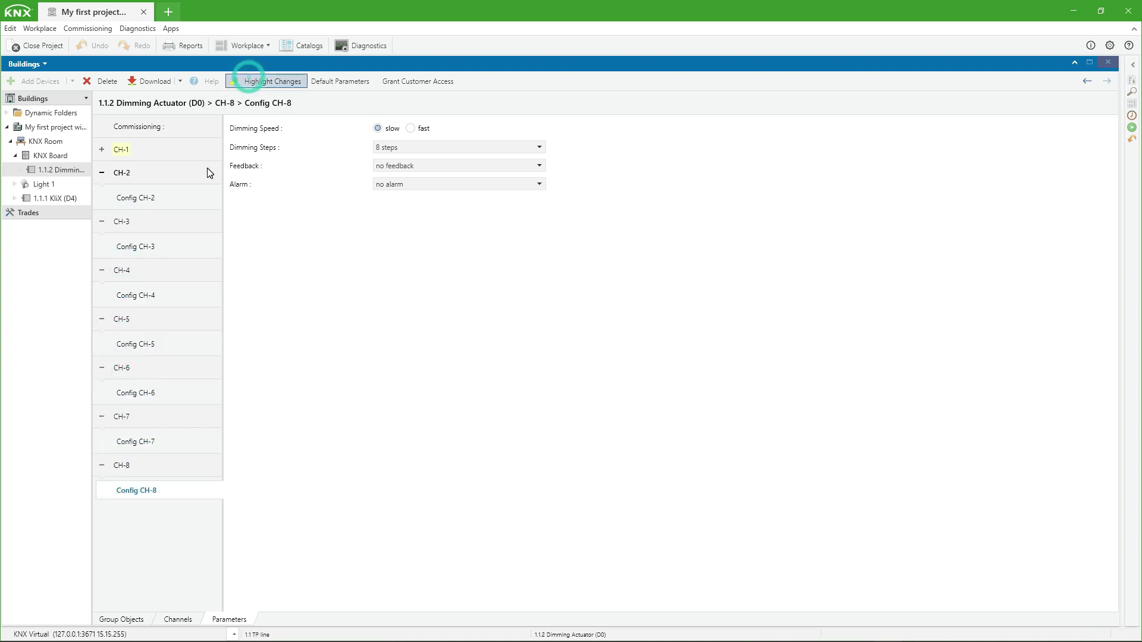
left_click(103, 149)
left_click(141, 223)
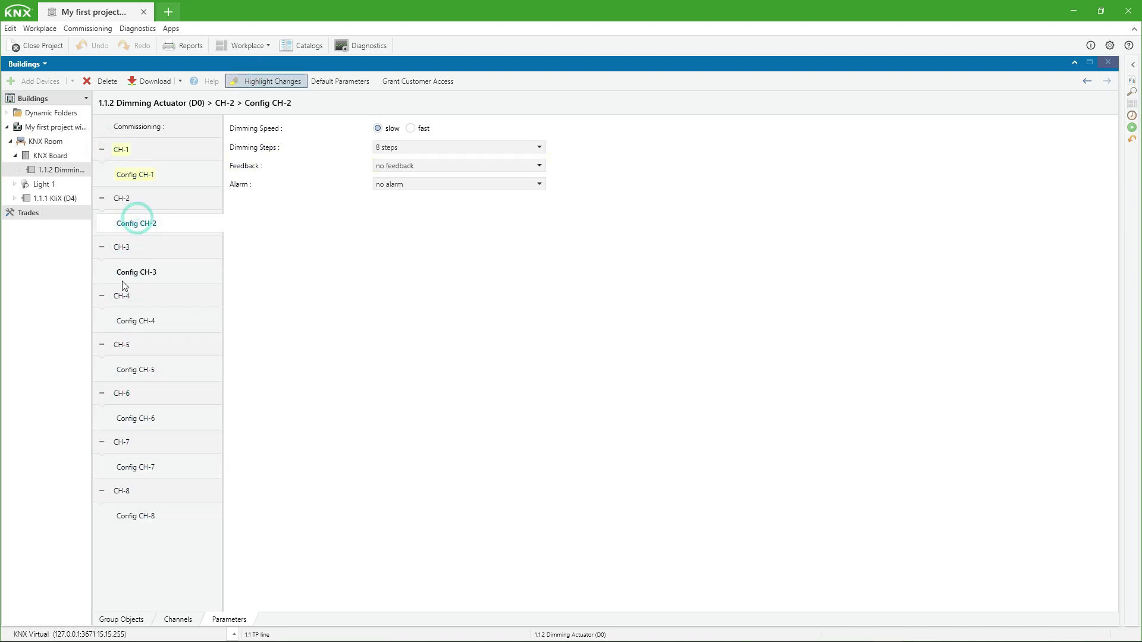
left_click(142, 273)
left_click(143, 321)
left_click(142, 369)
left_click(143, 420)
left_click(148, 467)
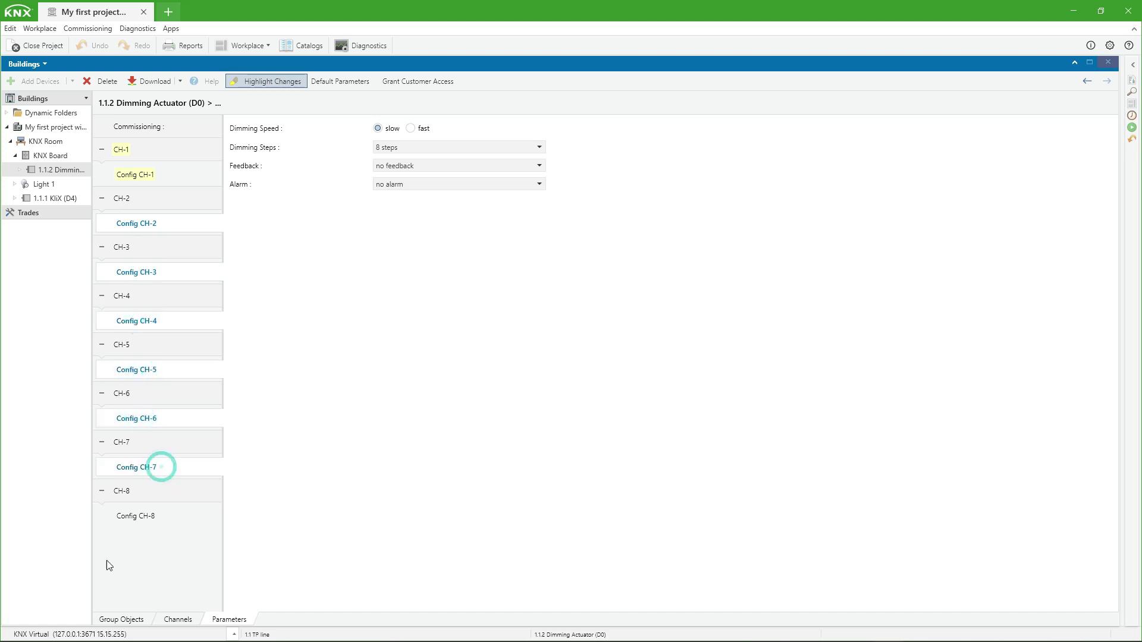
left_click(127, 516)
left_click(401, 148)
left_click(401, 184)
left_click(410, 165)
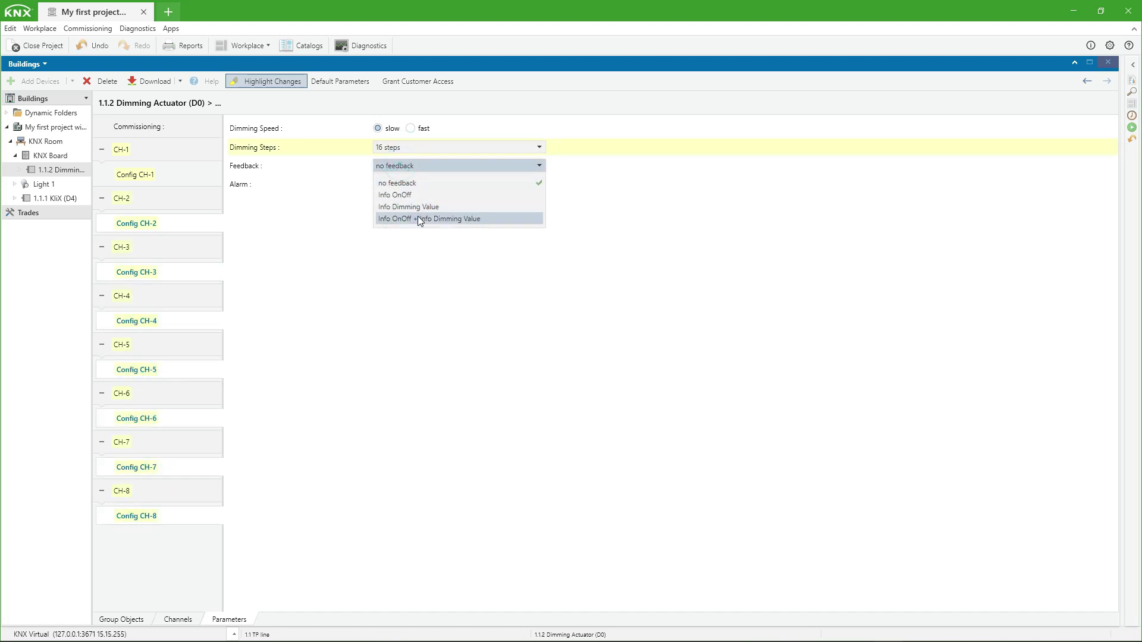
left_click(415, 225)
Expand the KliX push button's CH-2 to CH-8 channel settings
left_click(51, 200)
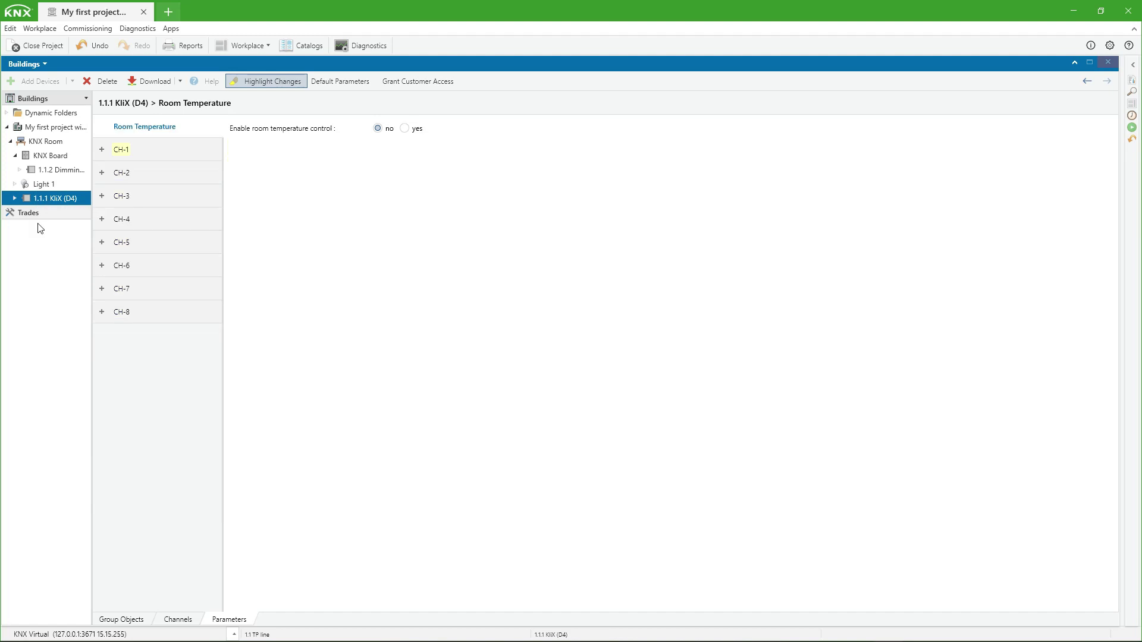
left_click(106, 169)
left_click(122, 220)
left_click(123, 271)
left_click(124, 321)
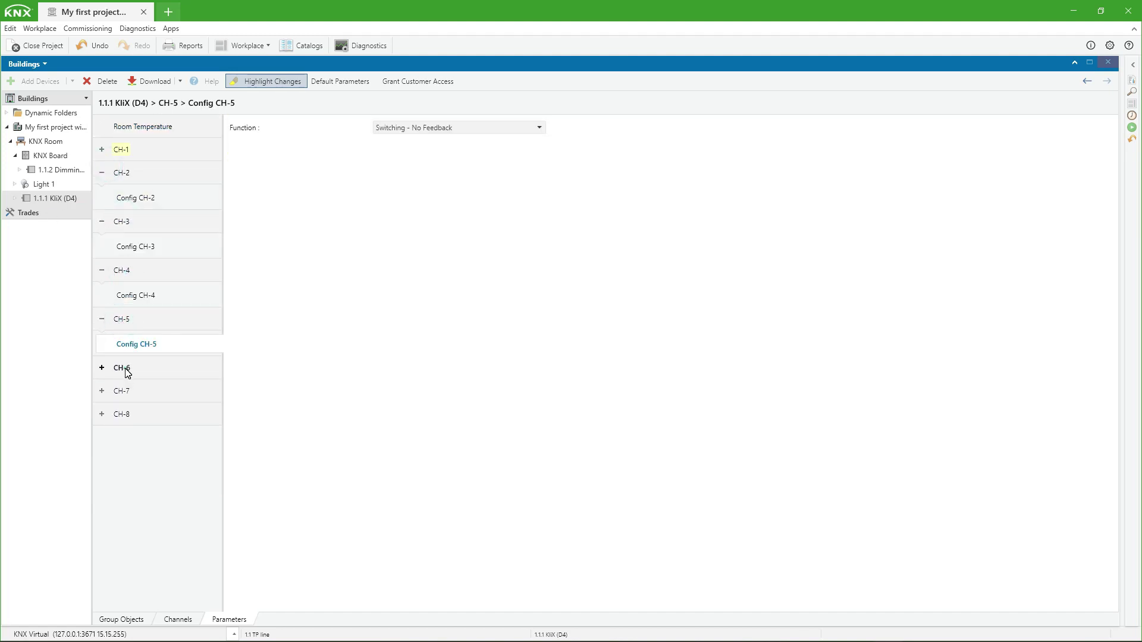
left_click(126, 370)
left_click(126, 415)
left_click(124, 465)
Set the KliX Config CH-2 to CH-8 function to Dimming - 1bit Feedback (black/red)
left_click(105, 156)
left_click(132, 174)
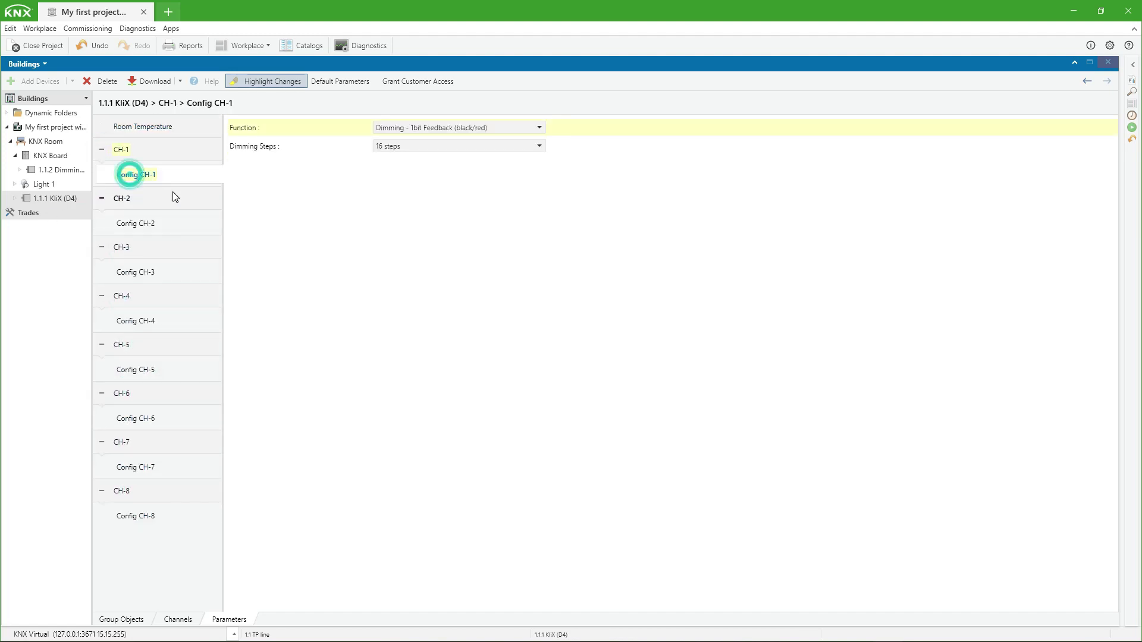
left_click(136, 223)
left_click(137, 272, "ctrl")
left_click(139, 321, "ctrl")
left_click(140, 369, "ctrl")
left_click(137, 418, "ctrl")
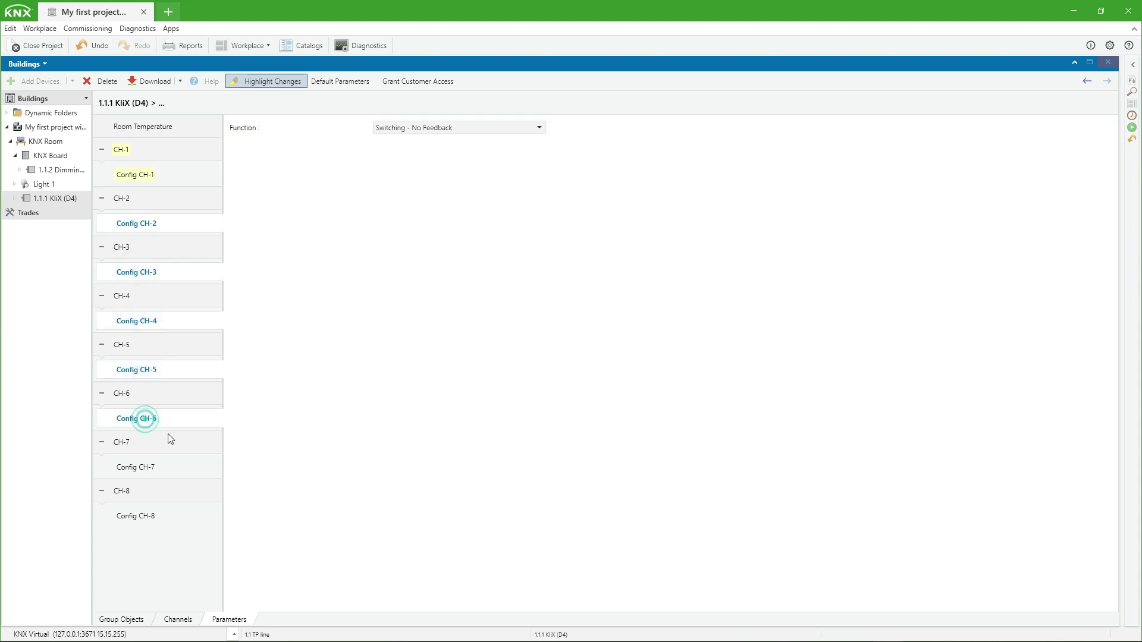
left_click(138, 467, "ctrl")
left_click(136, 515, "ctrl")
left_click(433, 129)
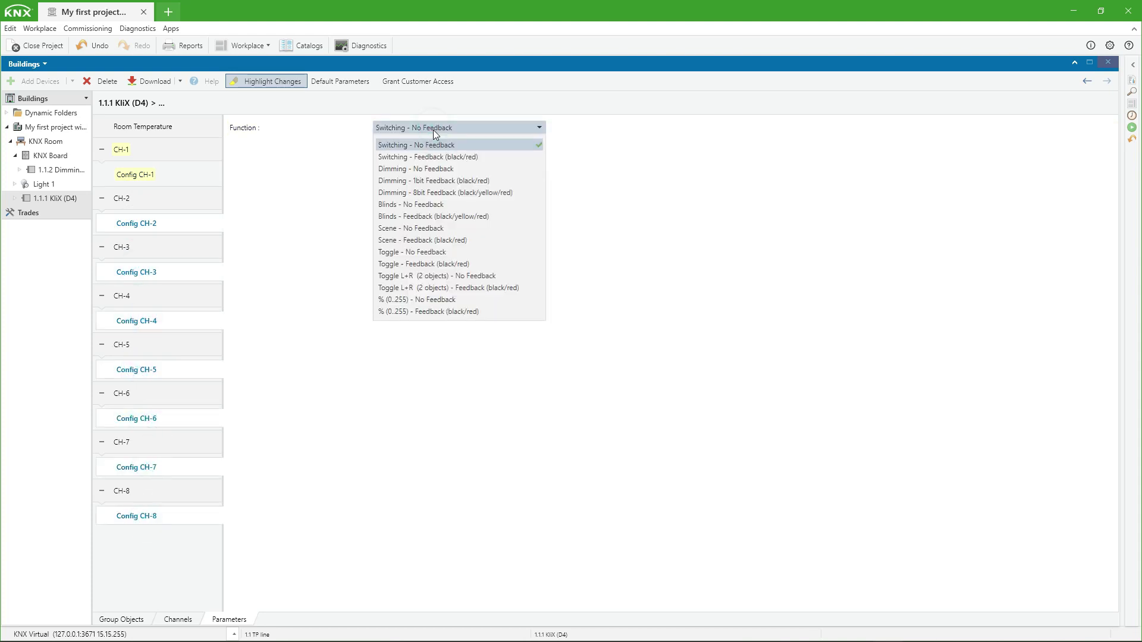
left_click(435, 181)
left_click(41, 144)
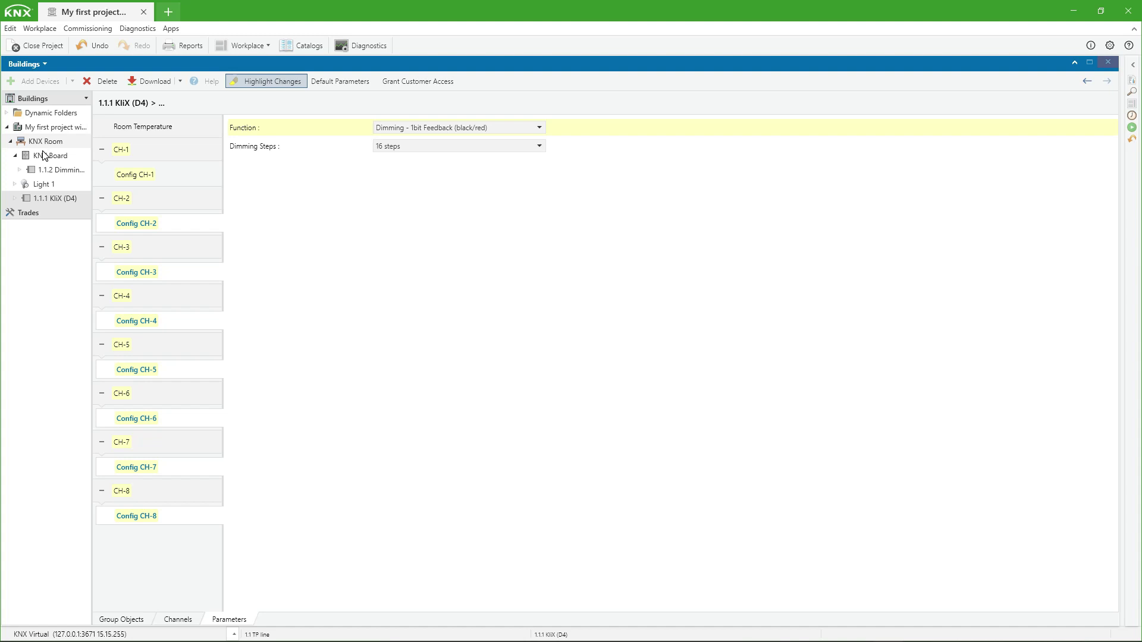
Start adding a dimmable light function to KNX Room and add five more light rows
left_click(71, 80)
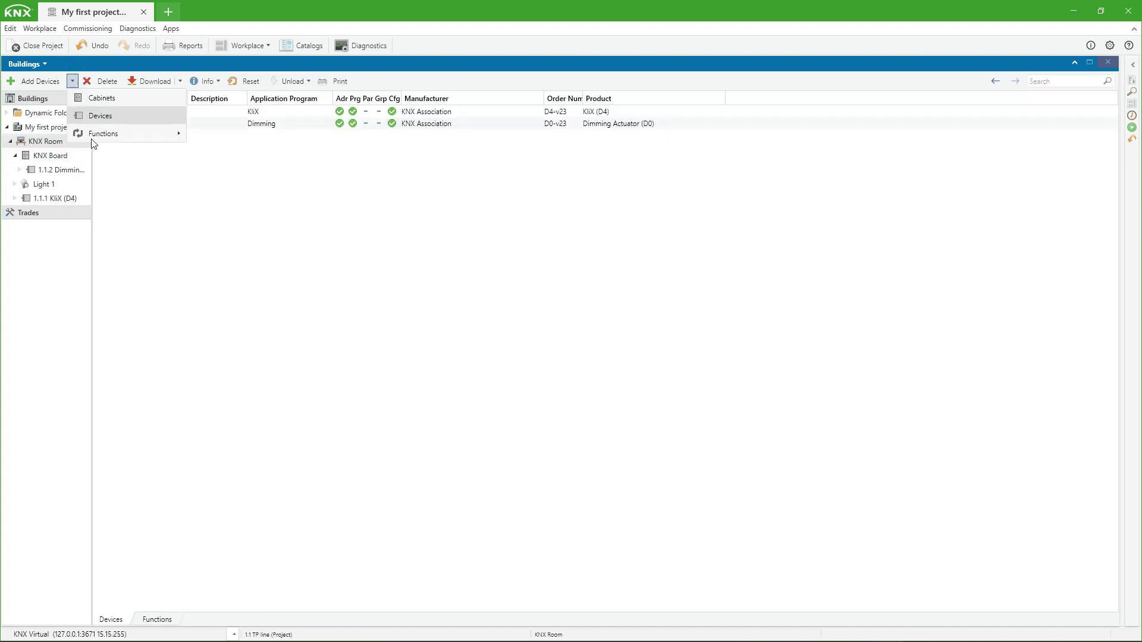
mouse_move(103, 139)
left_click(231, 170)
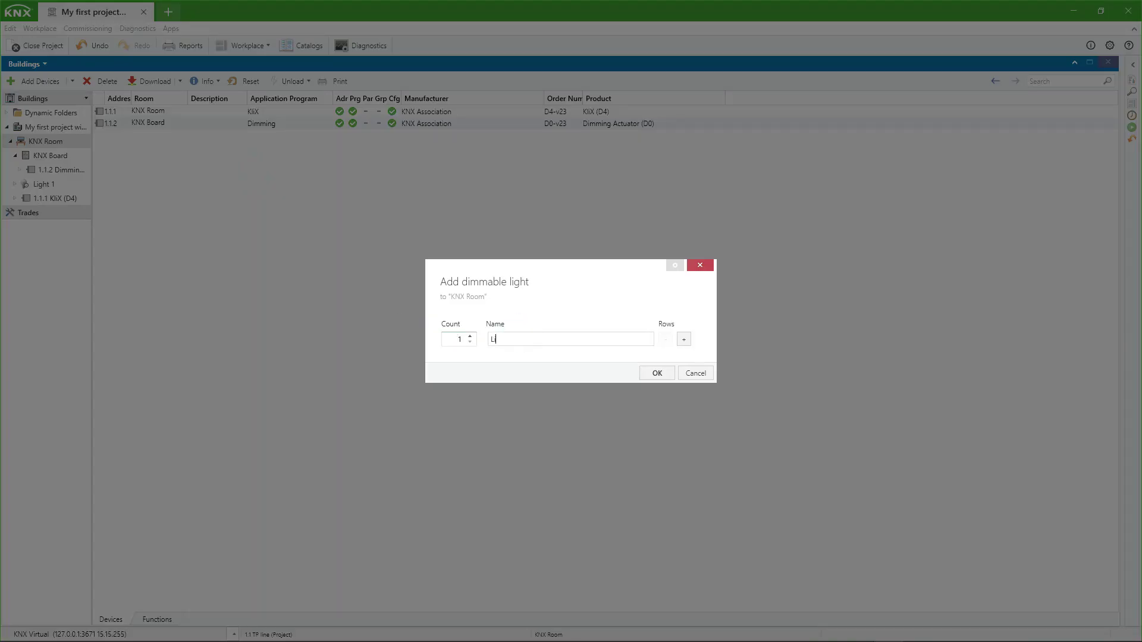
left_click(683, 339)
left_click(684, 348)
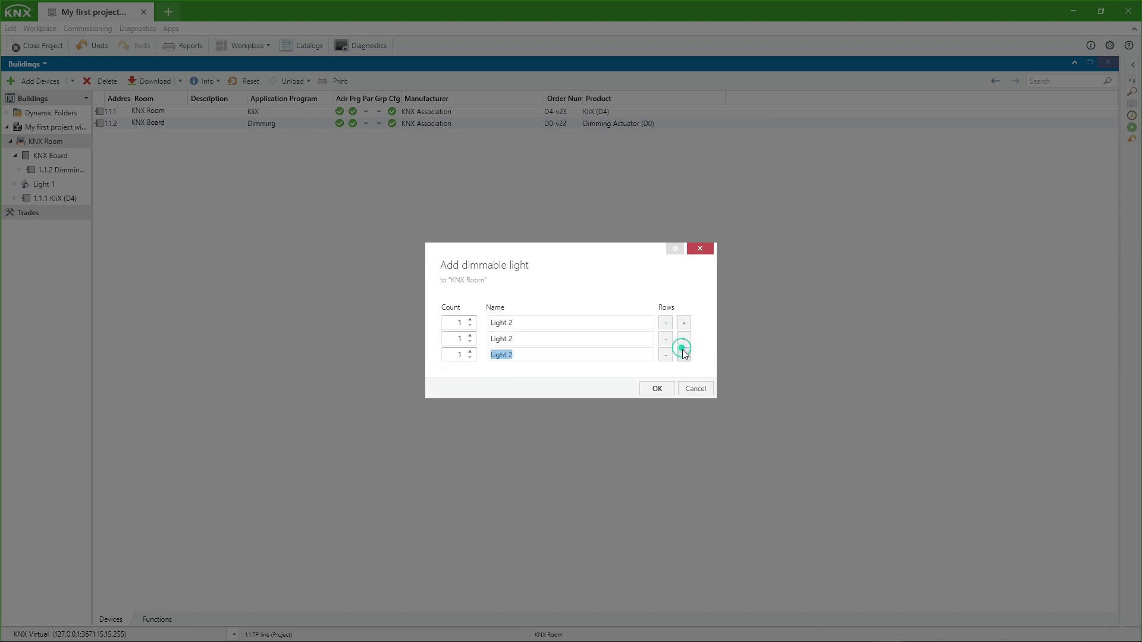
left_click(684, 355)
left_click(684, 363)
left_click(684, 374)
Renumber the light rows' names, including Light 3, Light 4 and Light 7, and add a seventh row
left_click(515, 315)
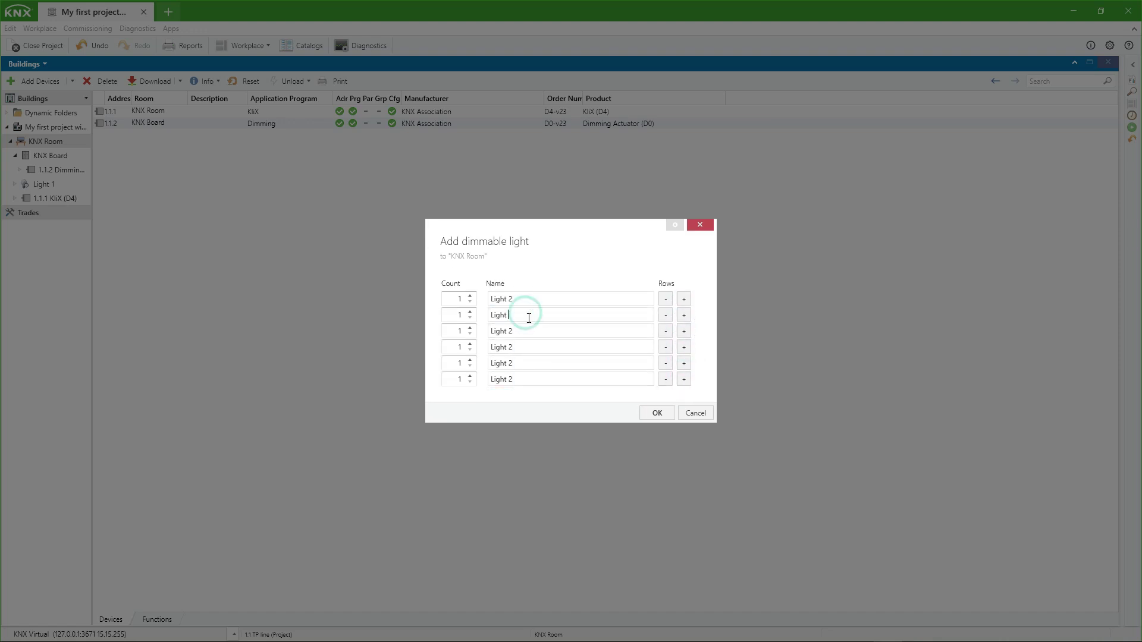
key("BackSpace")
type("3")
left_click(515, 333)
key("BackSpace")
type("4")
left_click(521, 362)
key("BackSpace")
left_click(522, 377)
key("BackSpace")
type("7")
left_click(685, 379)
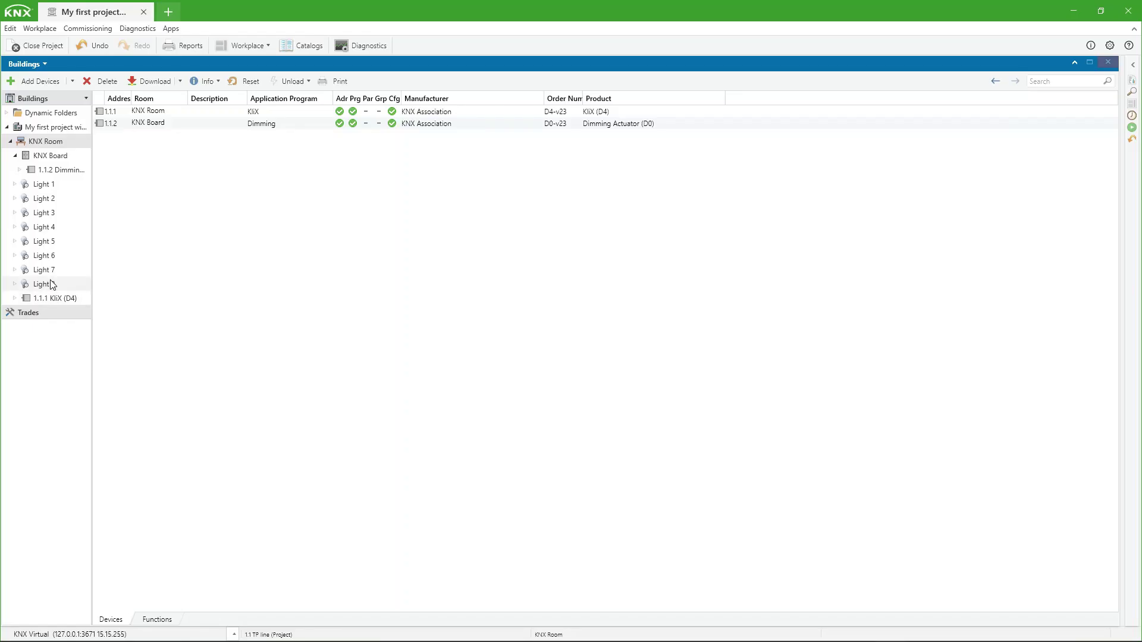
Link Light 2 to CH-2, then download the application to KliX 1.1.1 and Dimming Actuator 1.1.2
left_click(42, 314)
left_click_drag(39, 313, 51, 199)
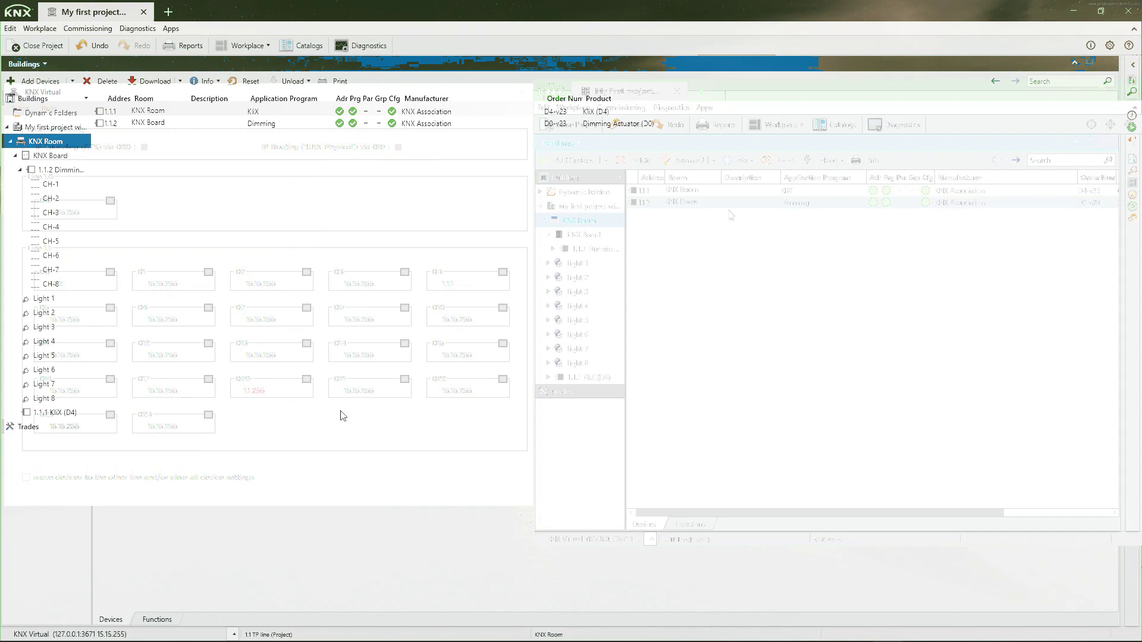
left_click(729, 193)
left_click(730, 202, "shift")
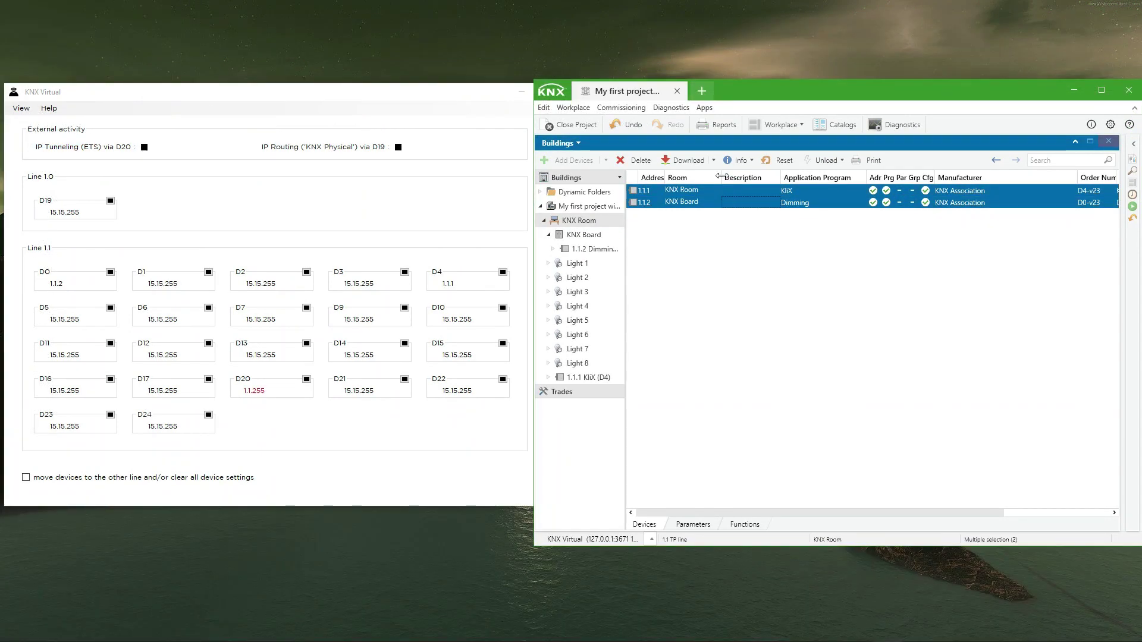
left_click(713, 160)
left_click(748, 250)
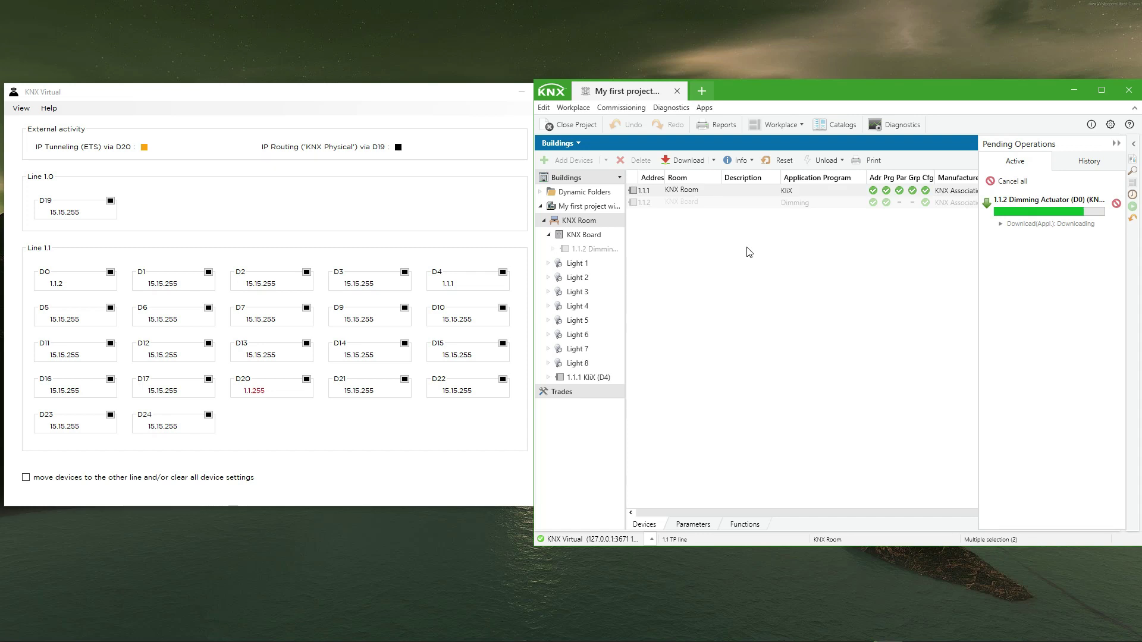
In KNX Virtual's base view, switch dimmer channels ch2 through ch8 on to full
left_click(22, 108)
left_click(23, 110)
left_click(26, 122)
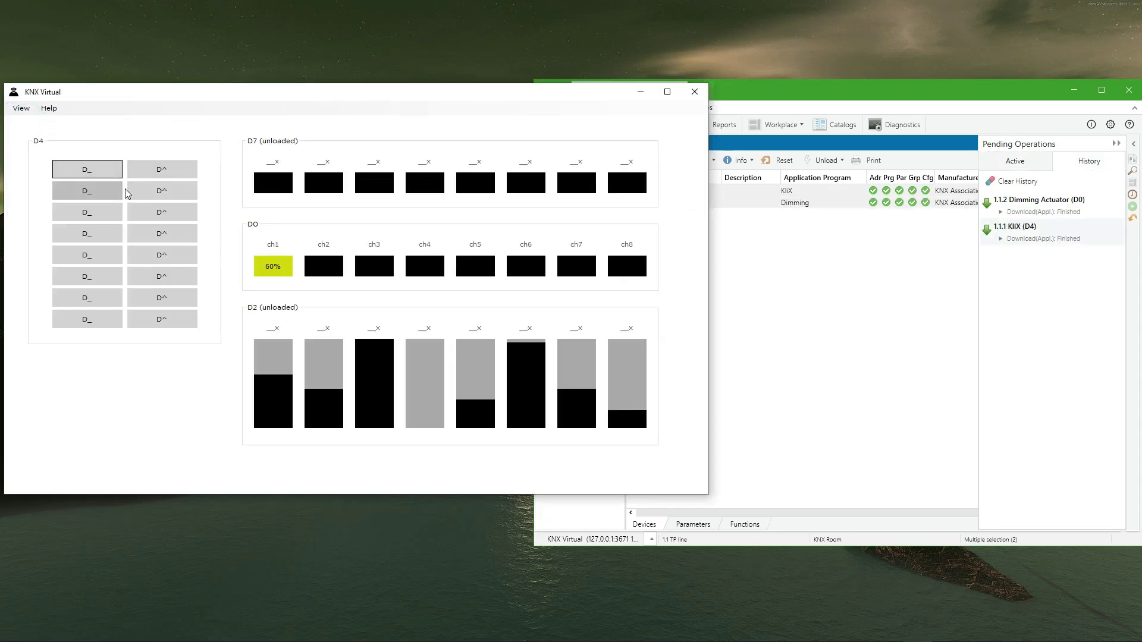
left_click(143, 191)
left_click(149, 214)
left_click(148, 238)
left_click(152, 255)
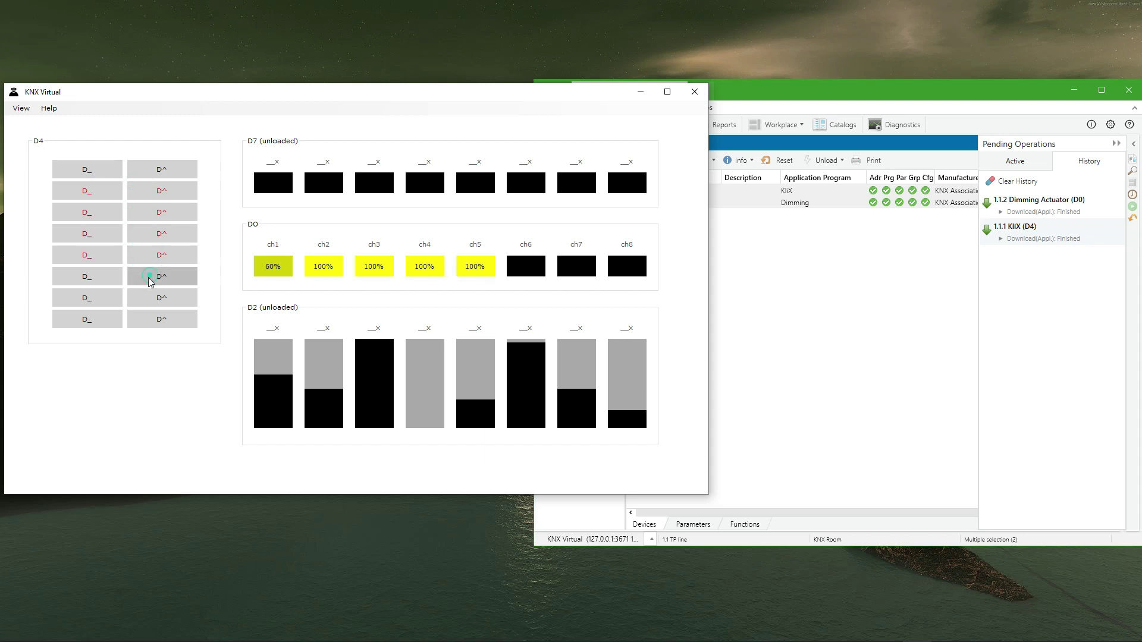
left_click(153, 276)
left_click(150, 298)
left_click(149, 319)
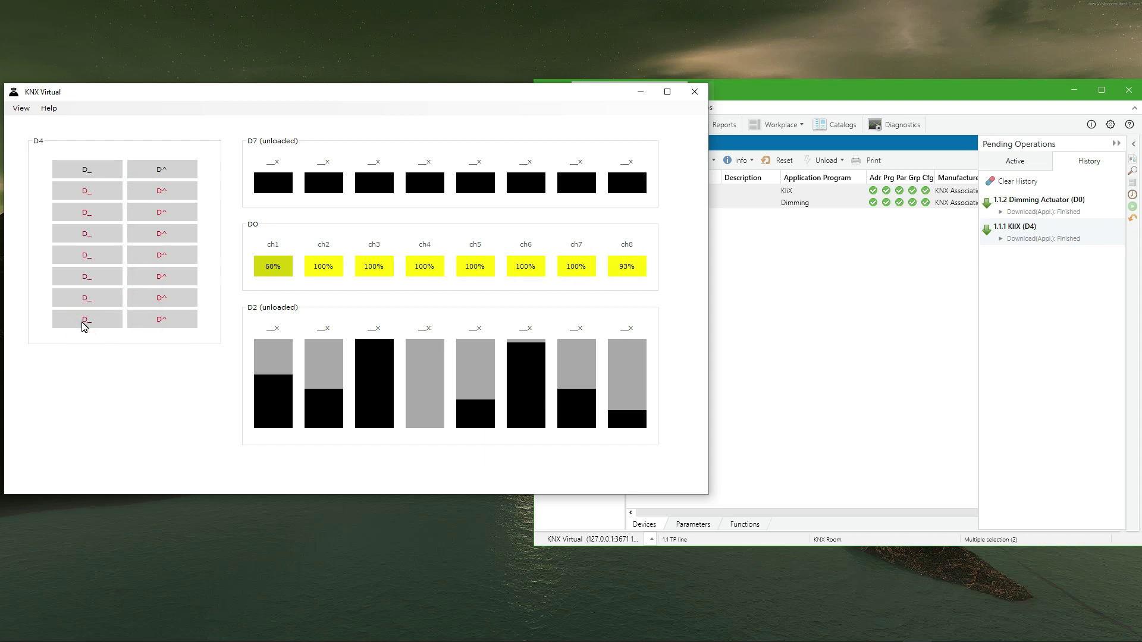
Dim channels ch8, ch6 and ch4 partway down, then dim and switch off ch2
left_click(71, 279)
left_click(70, 229)
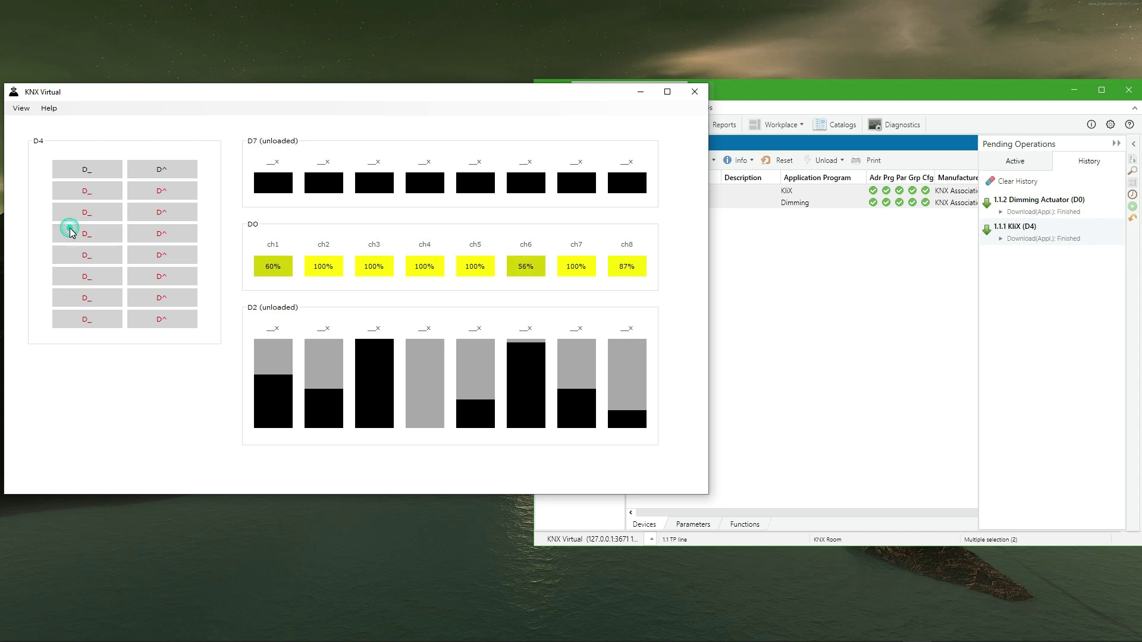
left_click(70, 232)
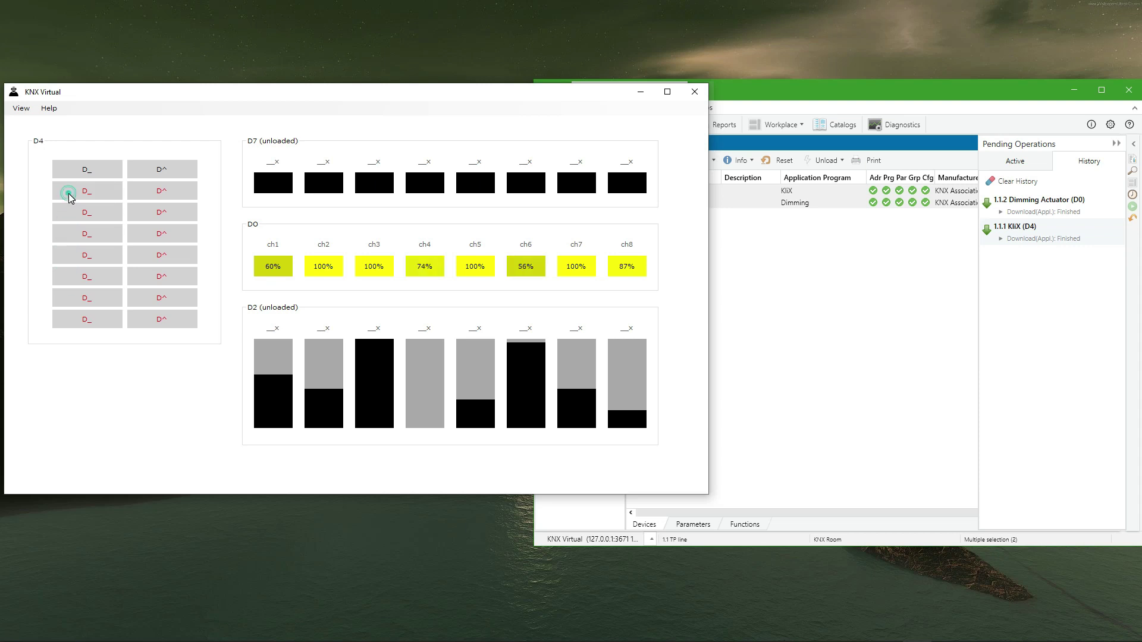
left_click(69, 191)
left_click(84, 191)
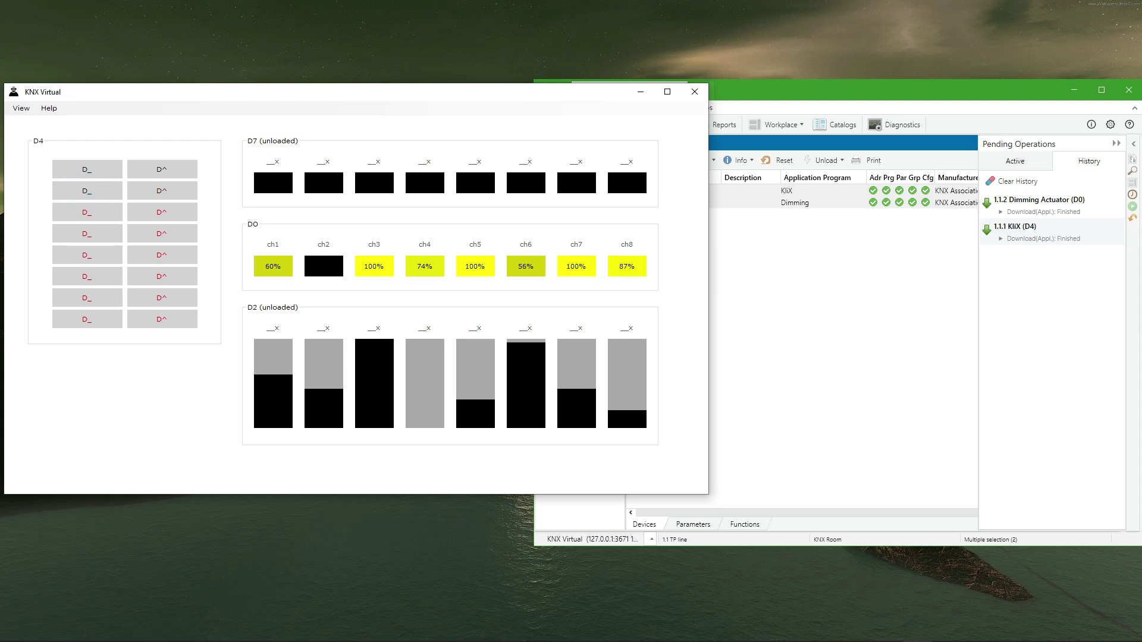